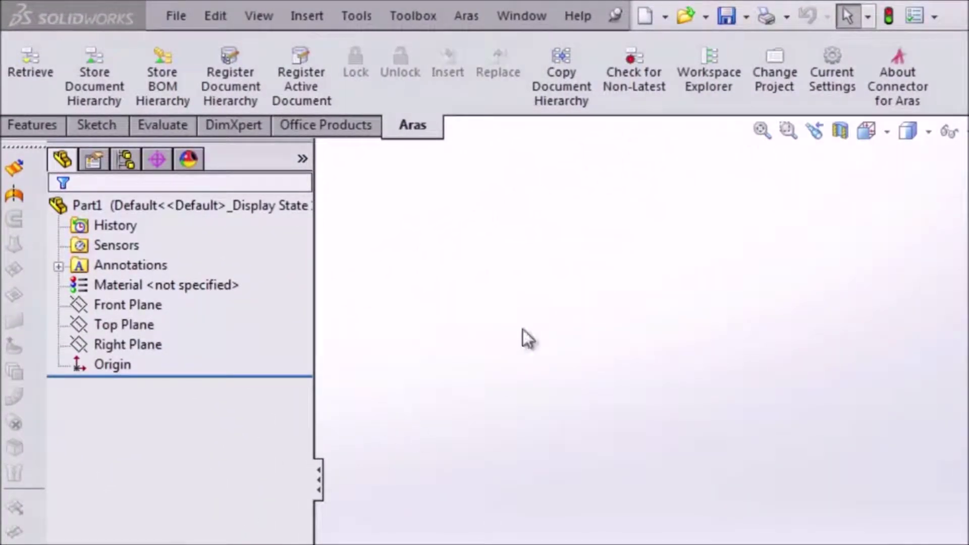
left_click(460, 12)
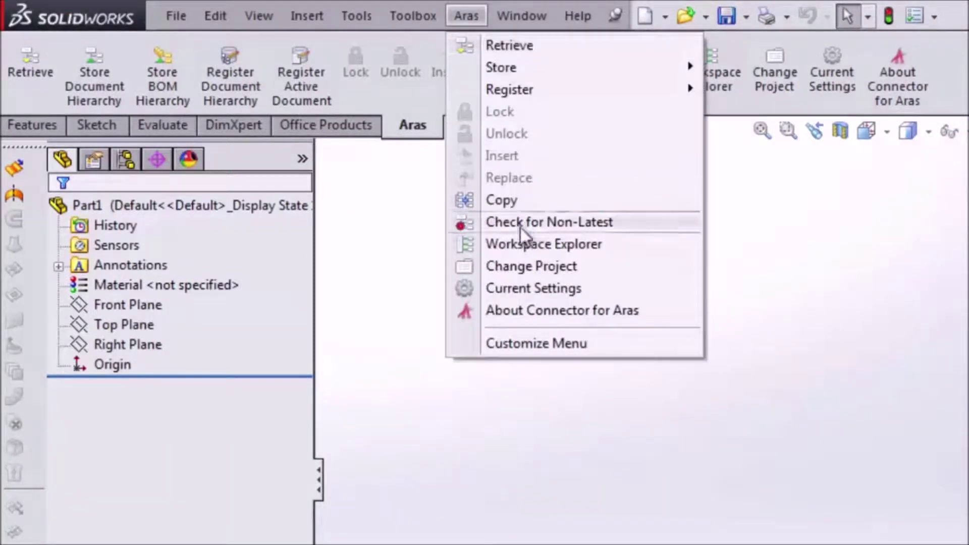
left_click(545, 389)
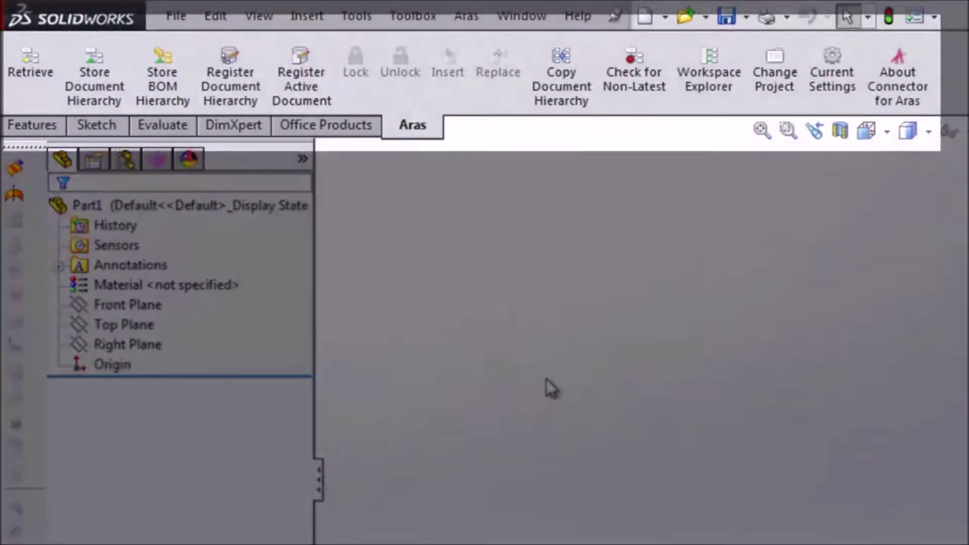
- Search the Aras documents for document numbers matching zs06% and open the retrieve hierarchy of the drawing ZS06-100.SLDDRW
left_click(52, 80)
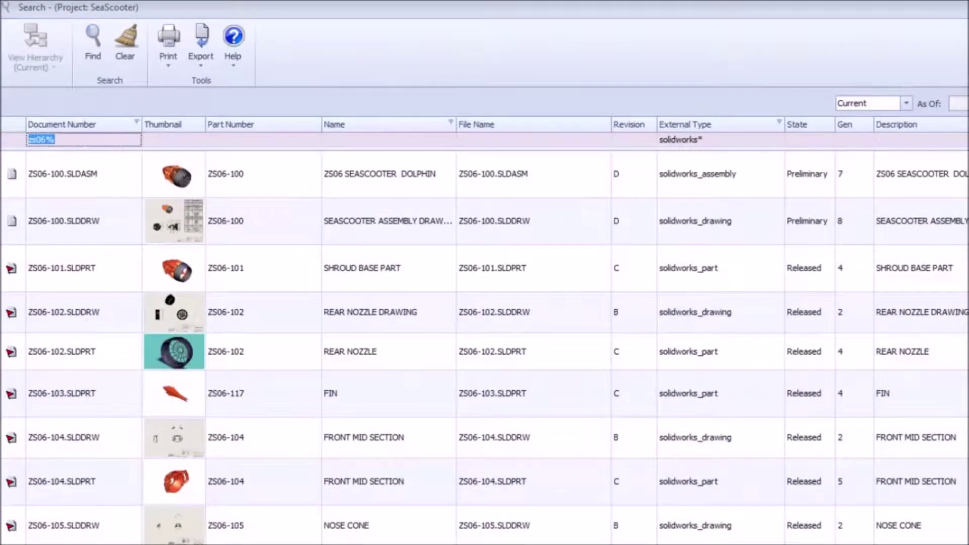
scroll(484, 343, "down", 5)
scroll(484, 343, "up", 5)
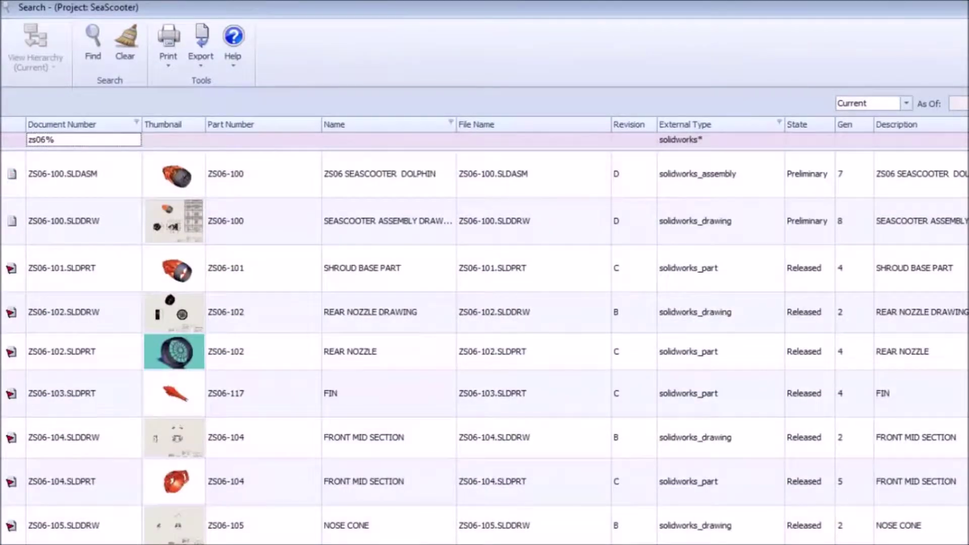
left_click(108, 220)
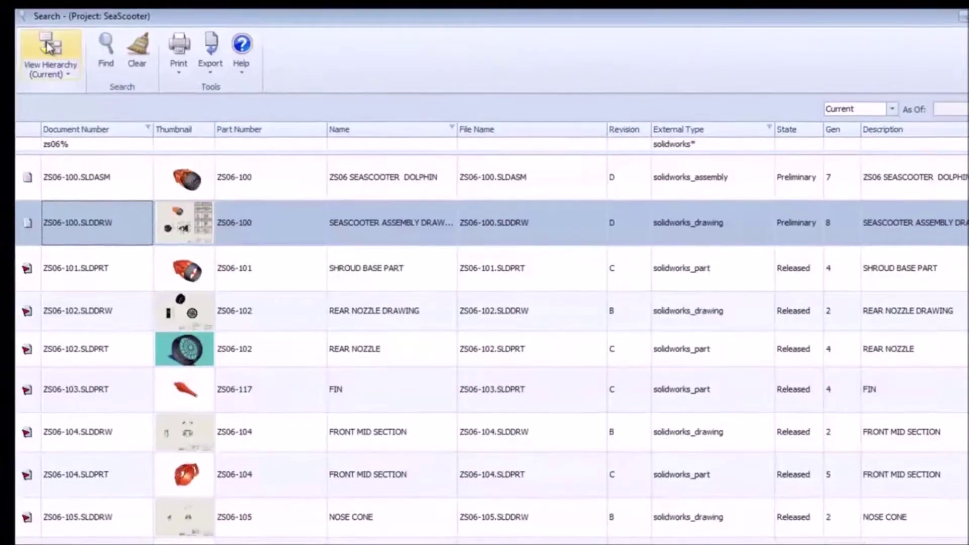
left_click(49, 48)
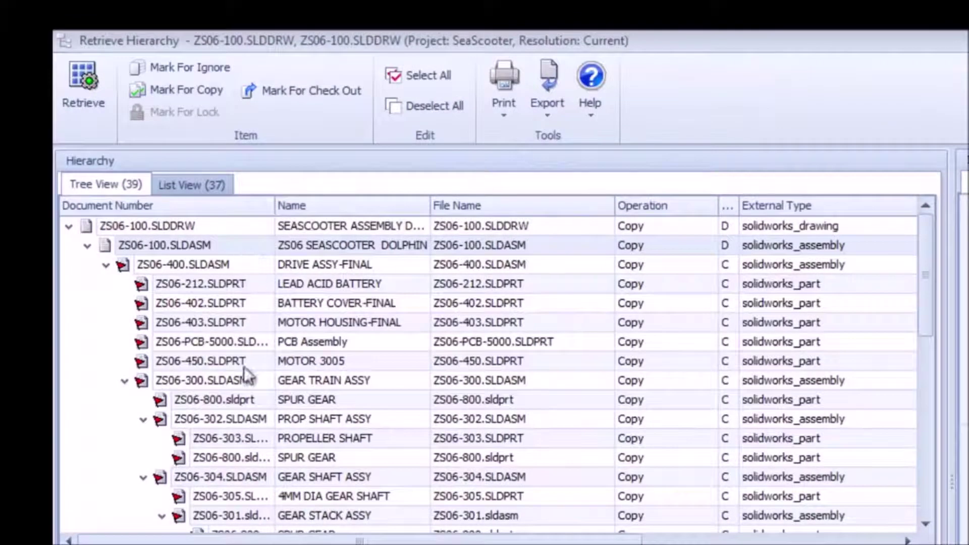
- Examine the hierarchy as a sorted list, plus the where-used, generations and external reference information of its items
left_click(174, 185)
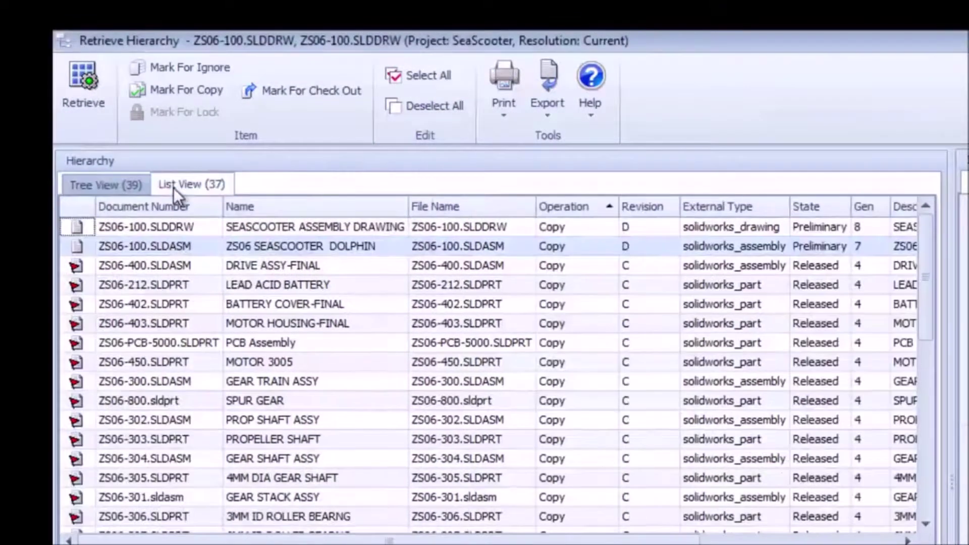
left_click(372, 206)
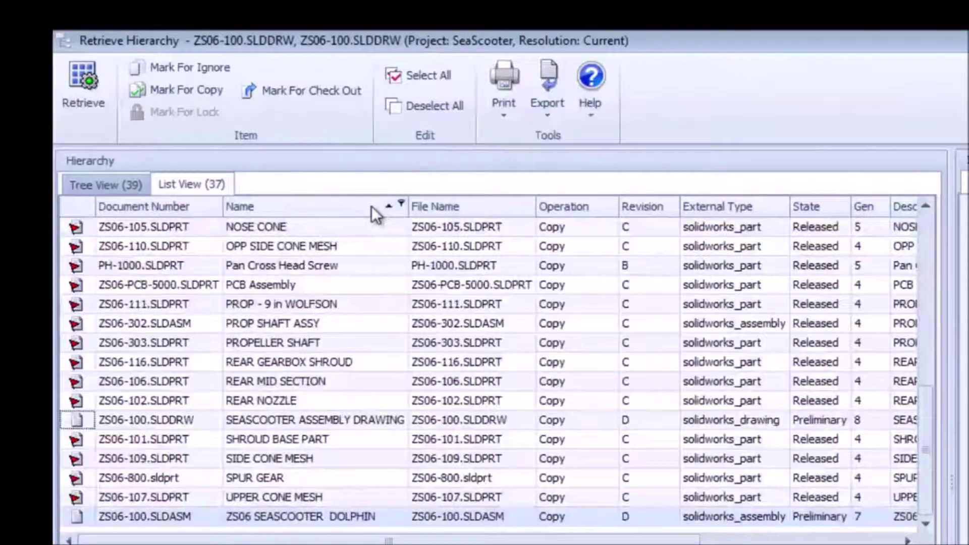
left_click(474, 206)
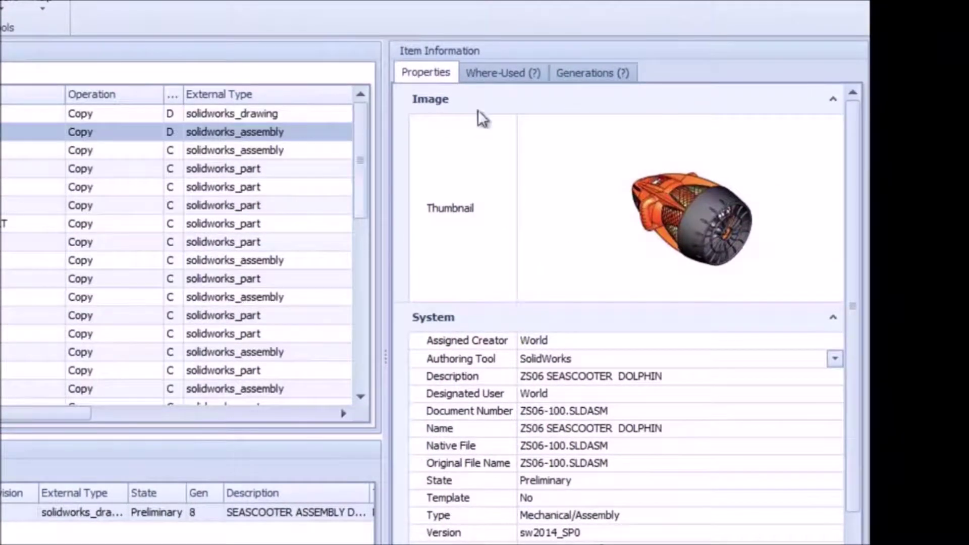
left_click(471, 72)
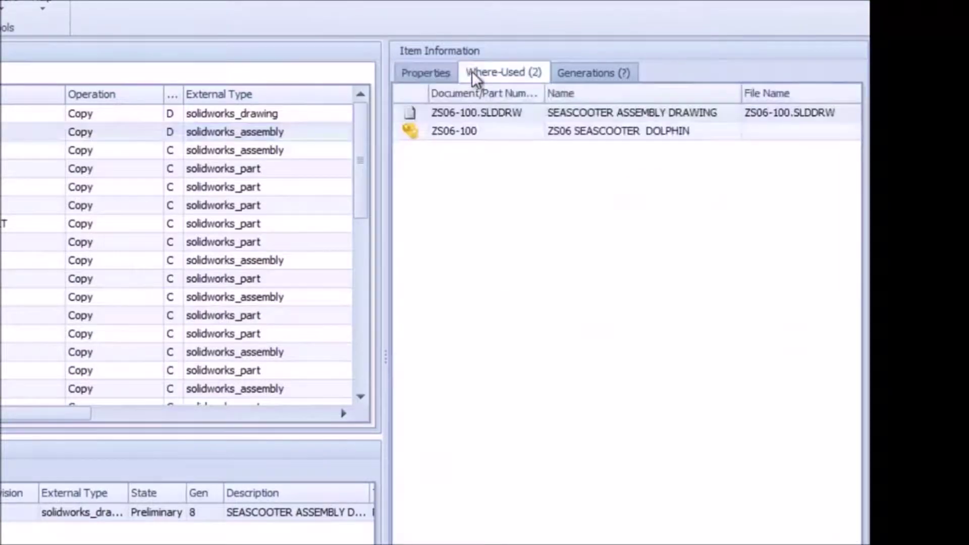
left_click(621, 83)
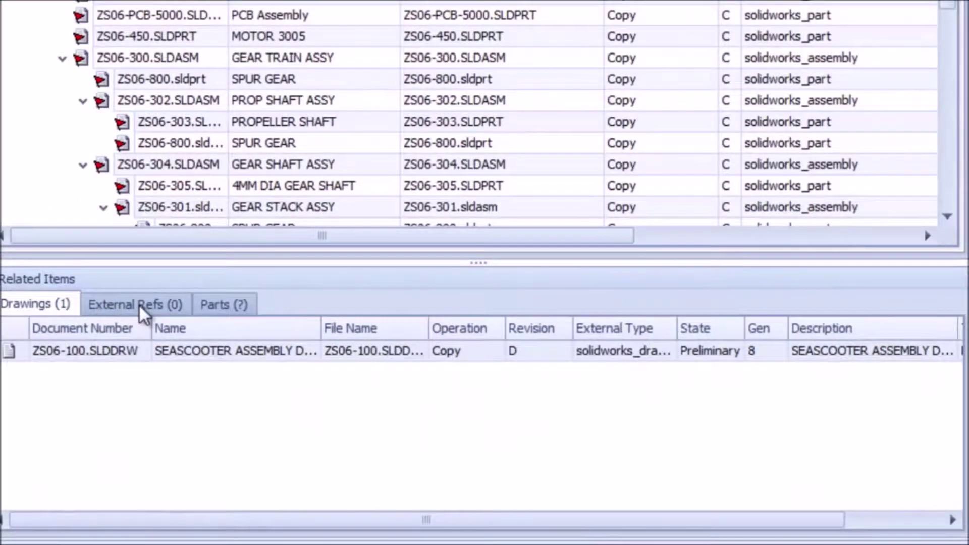
left_click(138, 304)
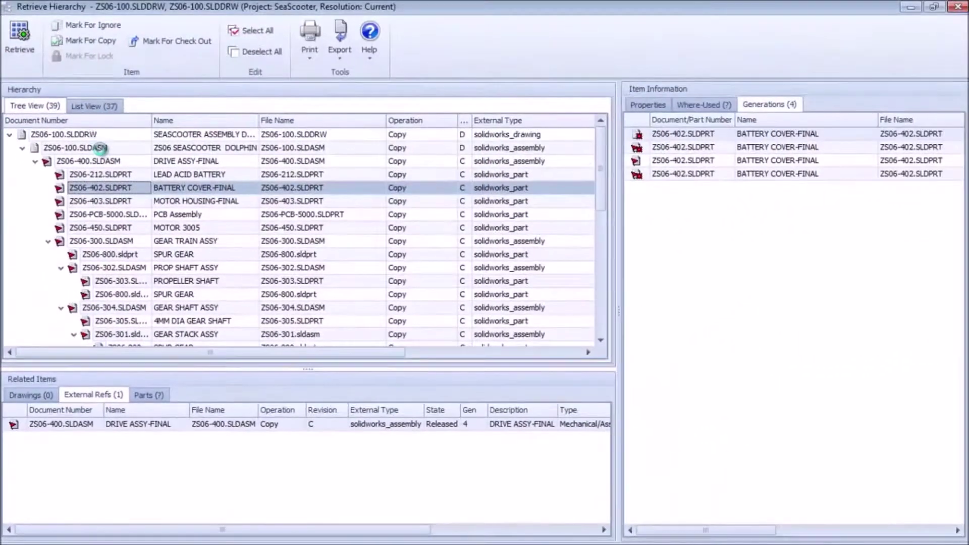
- Mark ZS06-100.SLDDRW and ZS06-100.SLDASM for check out and retrieve the hierarchy
left_click(96, 135)
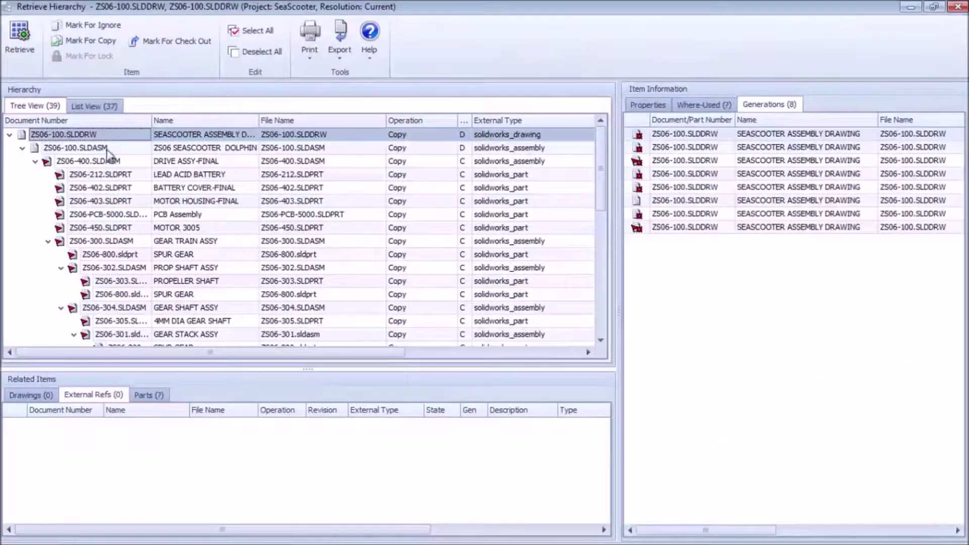
left_click(101, 148)
right_click(107, 150)
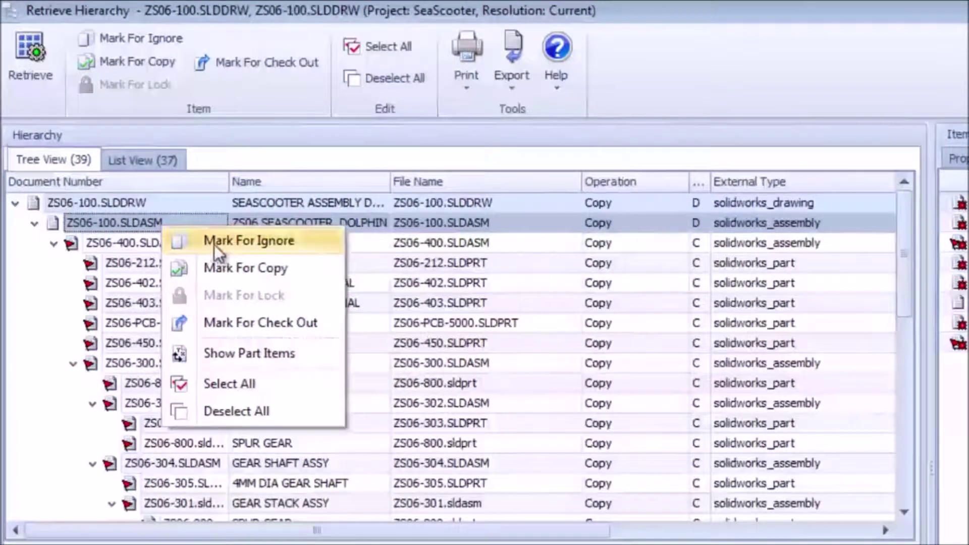
left_click(297, 319)
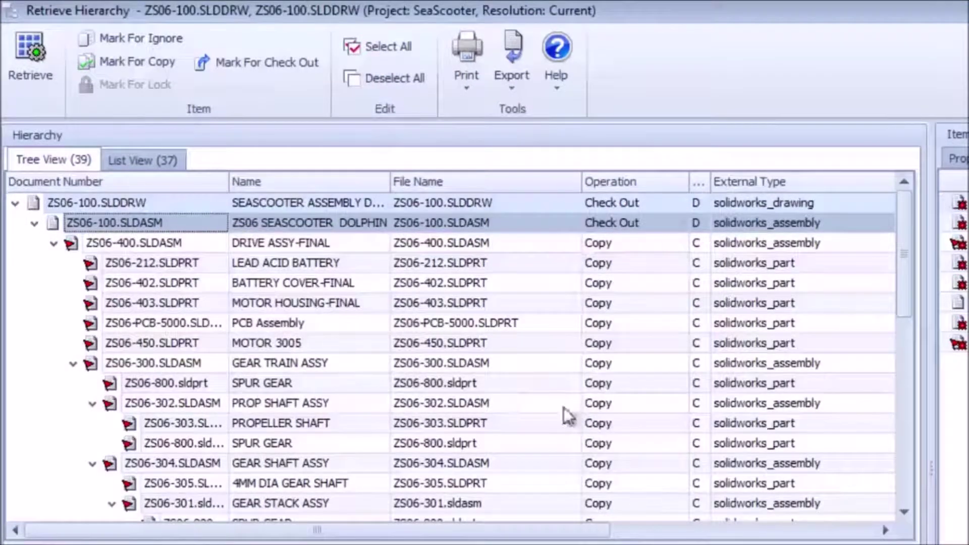
left_click(46, 50)
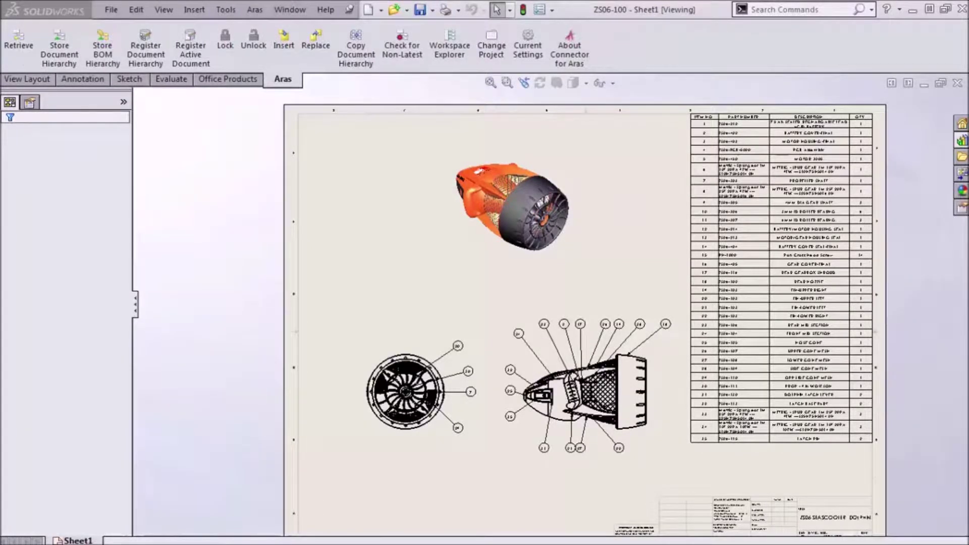
- Open the ZS06-100 assembly from its drawing
left_click(21, 183)
right_click(68, 195)
left_click(107, 249)
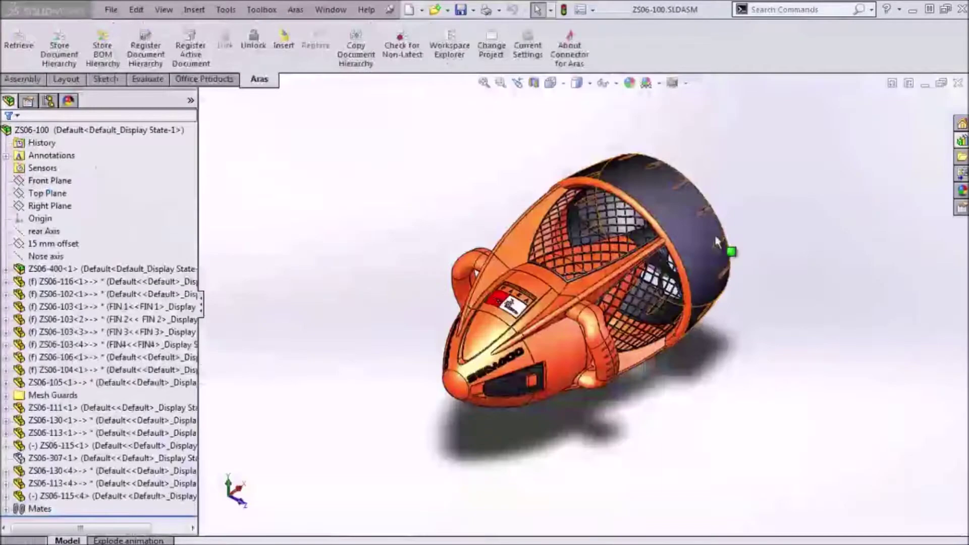
- Replace the rear nozzle component ZS06-102 with the local file ZS06-102-NEW.SLDPRT
middle_click_drag(719, 230, 533, 312)
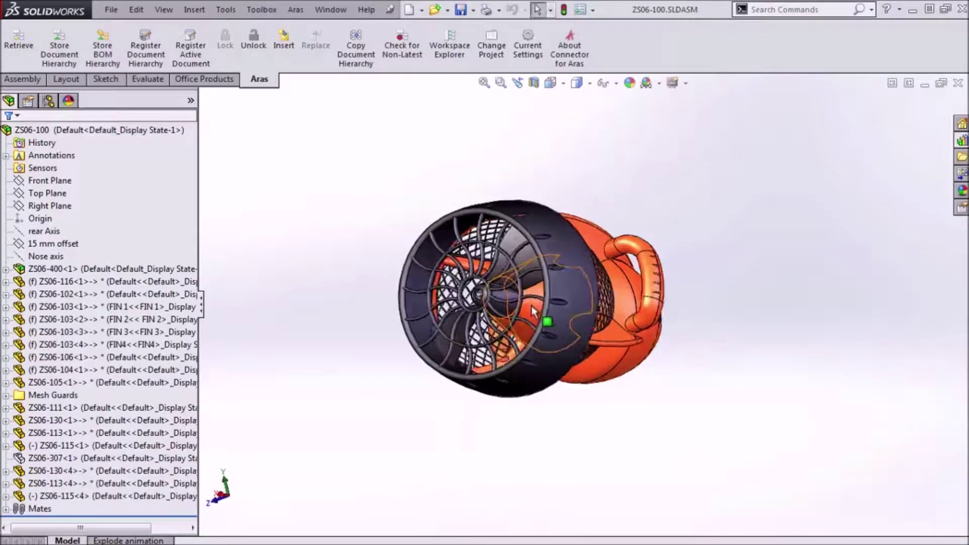
left_click(506, 207)
right_click(508, 208)
left_click(622, 308)
left_click(98, 334)
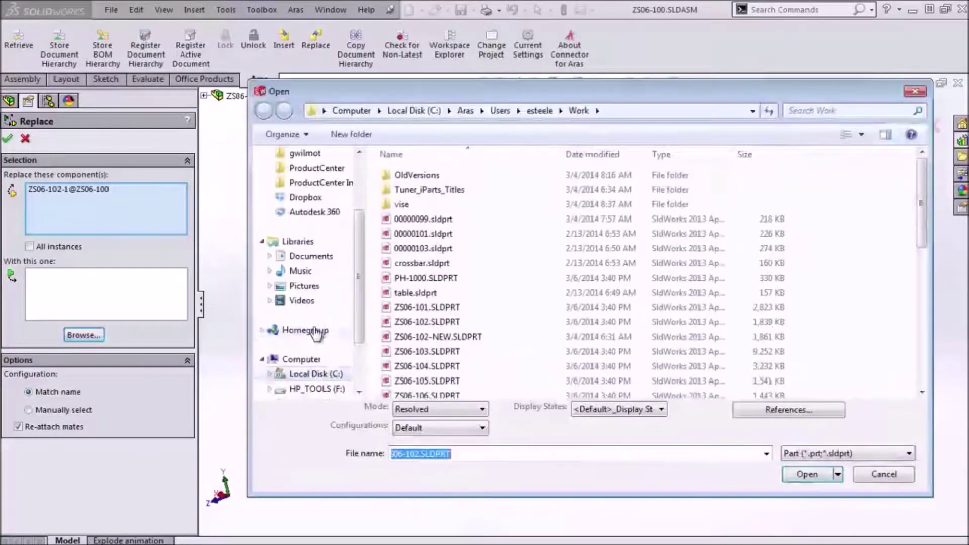
left_click(427, 336)
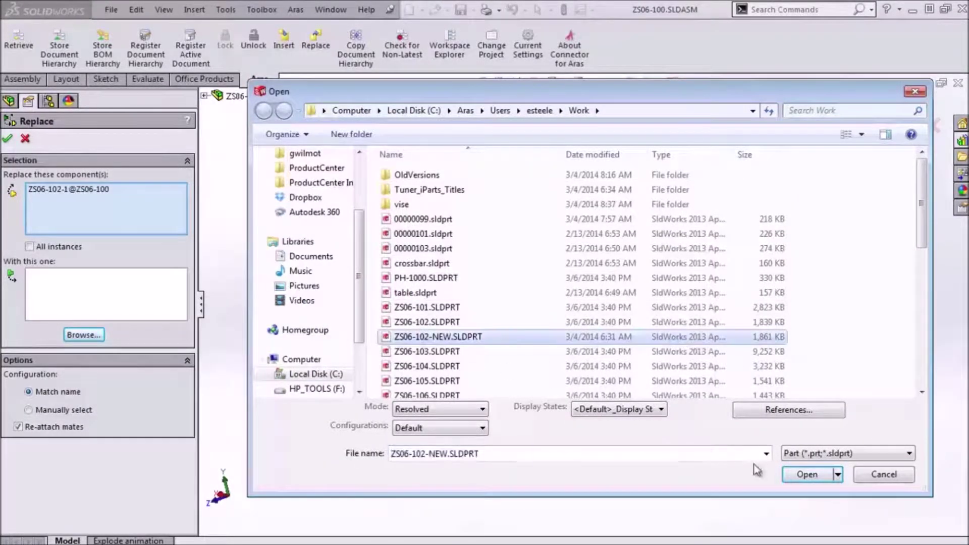
left_click(807, 475)
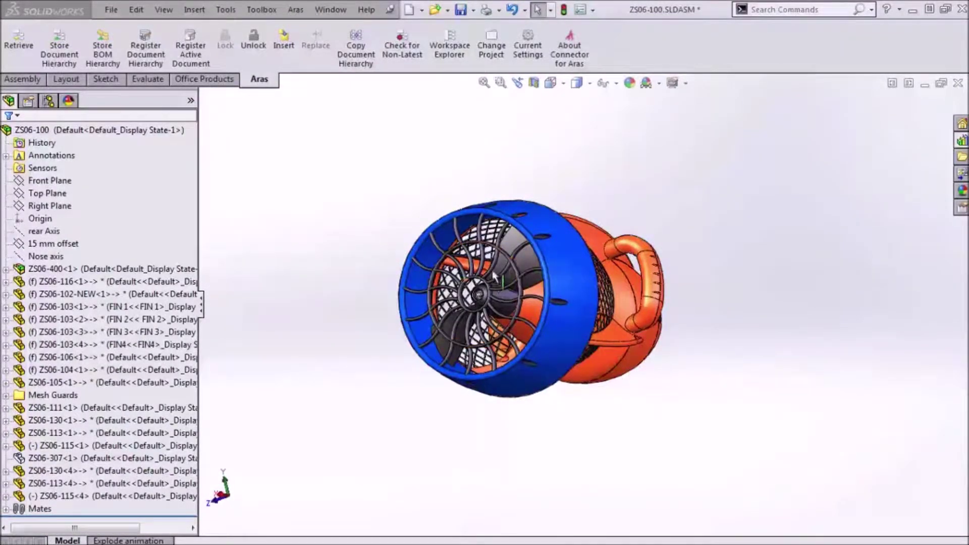
- Replace the propeller with ZS06-199.SLDPRT from Aras, found by searching for the name %prop%
left_click(529, 256)
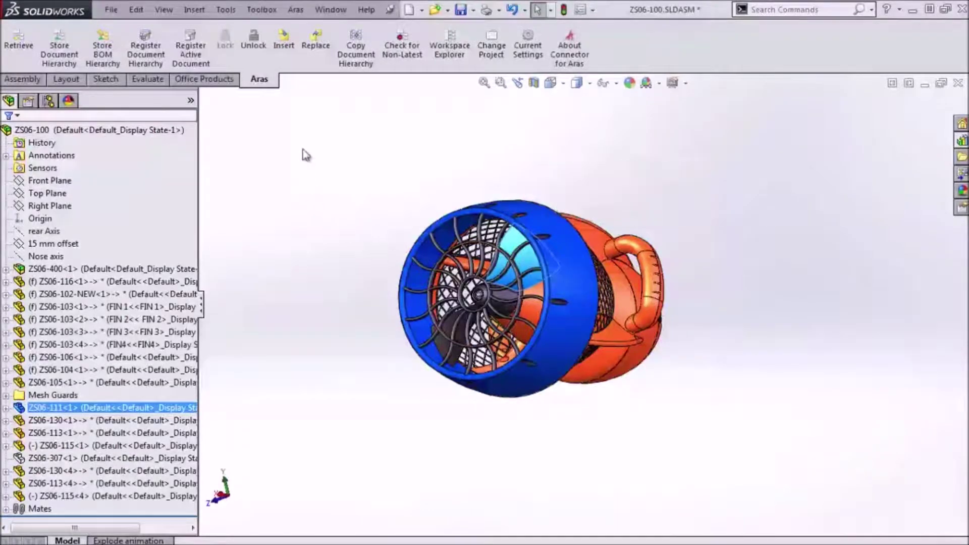
left_click(313, 44)
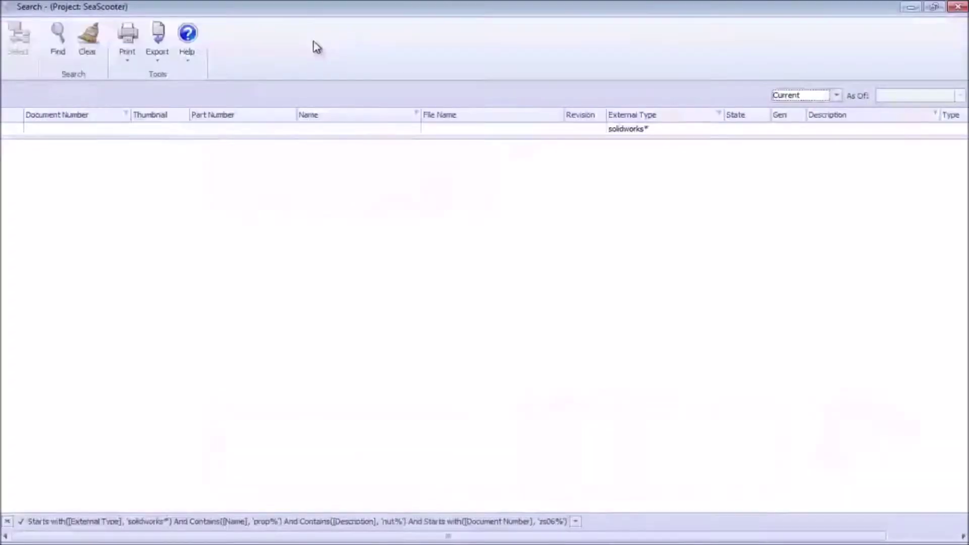
left_click(341, 130)
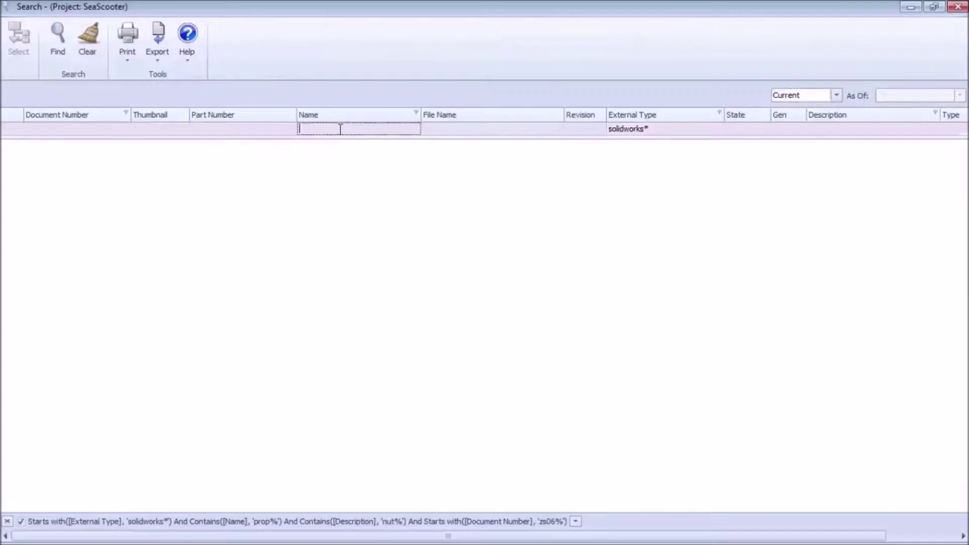
type("%prop%")
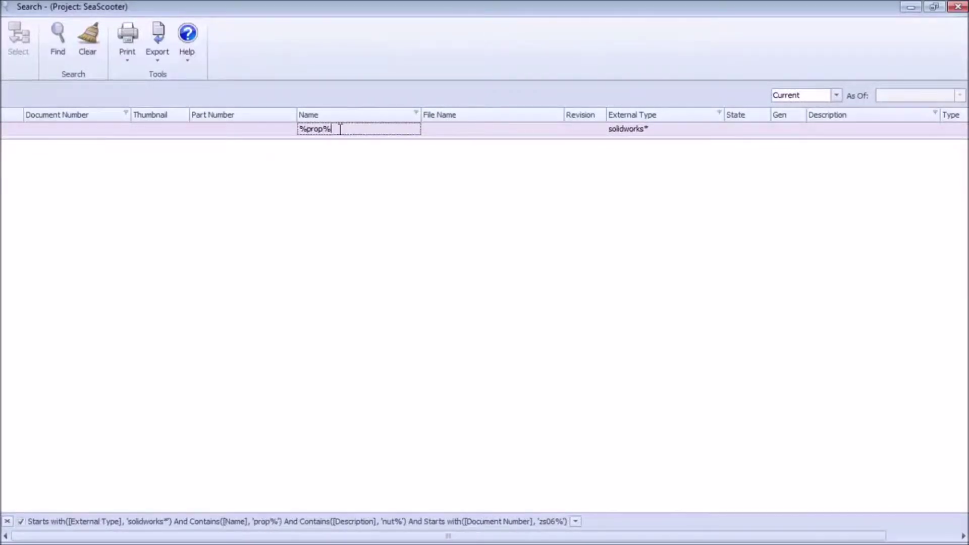
key("Return")
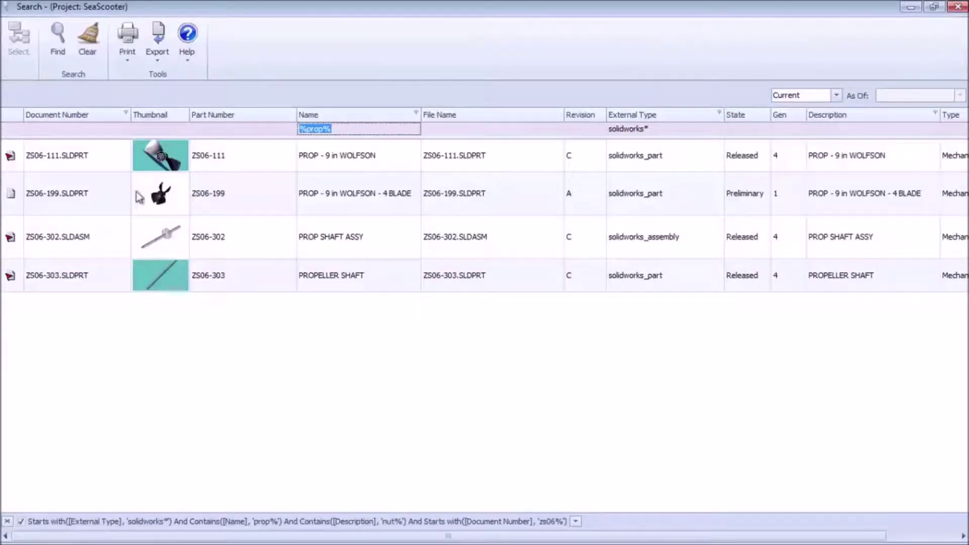
left_click(109, 204)
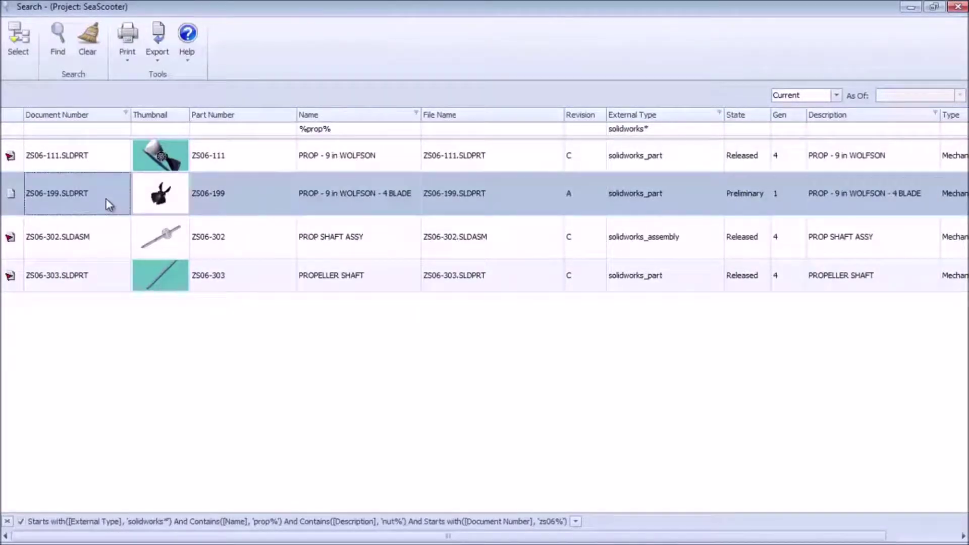
left_click(23, 43)
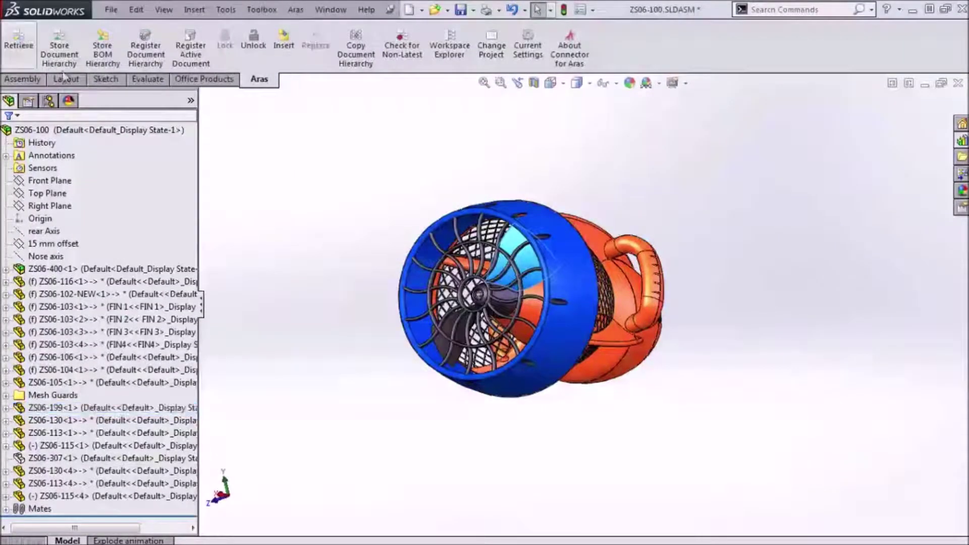
- Start inserting a component from Aras and search for part numbers matching p%-001%
scroll(352, 236, "down", 3)
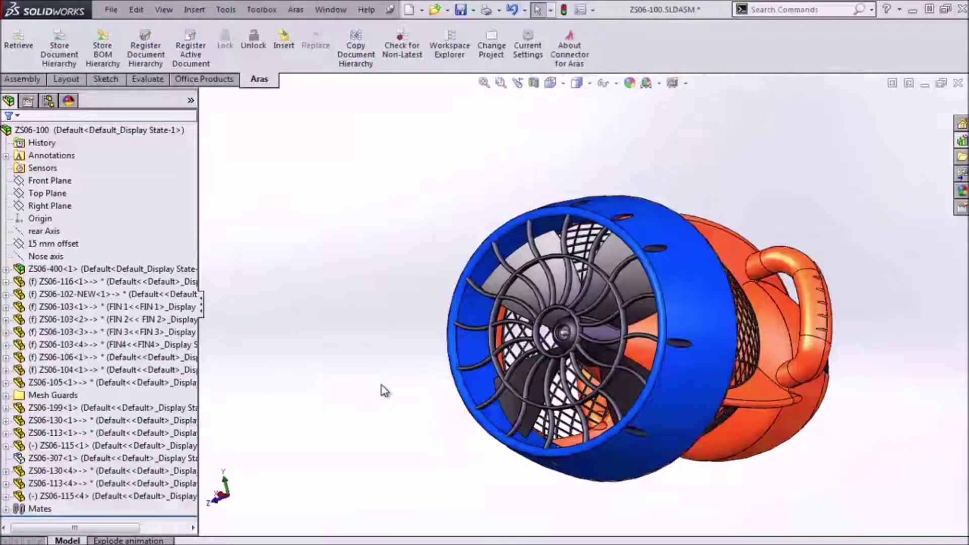
left_click(284, 42)
left_click(226, 129)
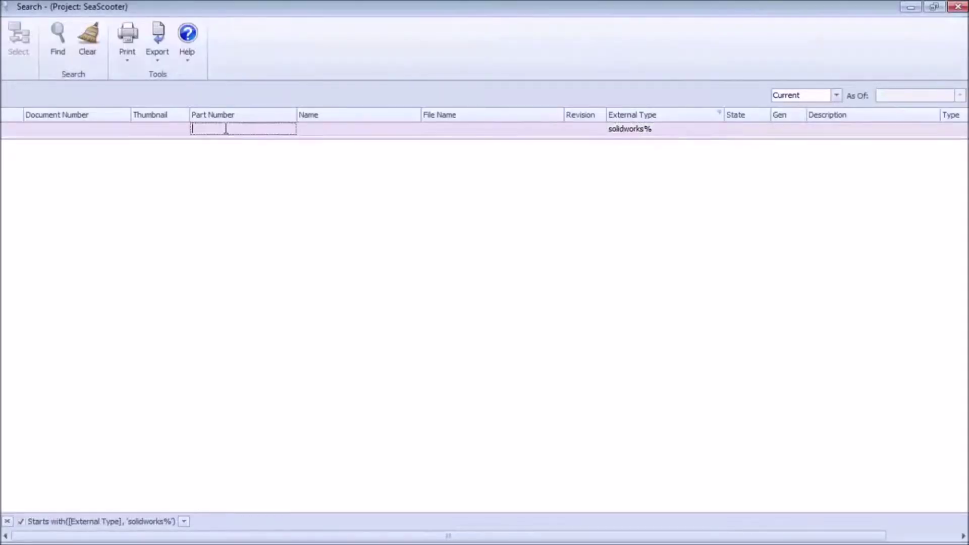
type("p%-001%")
key("Return")
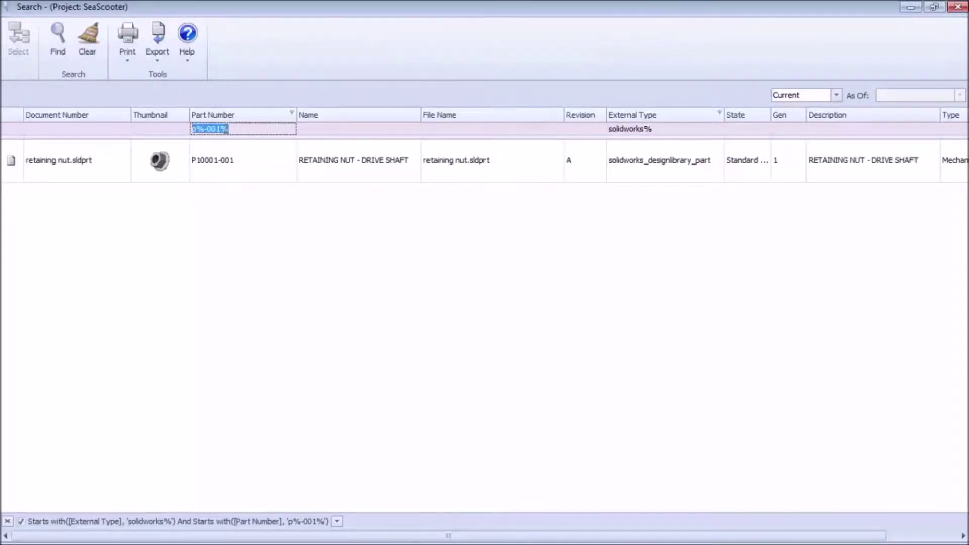
- Insert the retaining nut P10001-001 beside the assembly using the M5-0.8 configuration
left_click(77, 165)
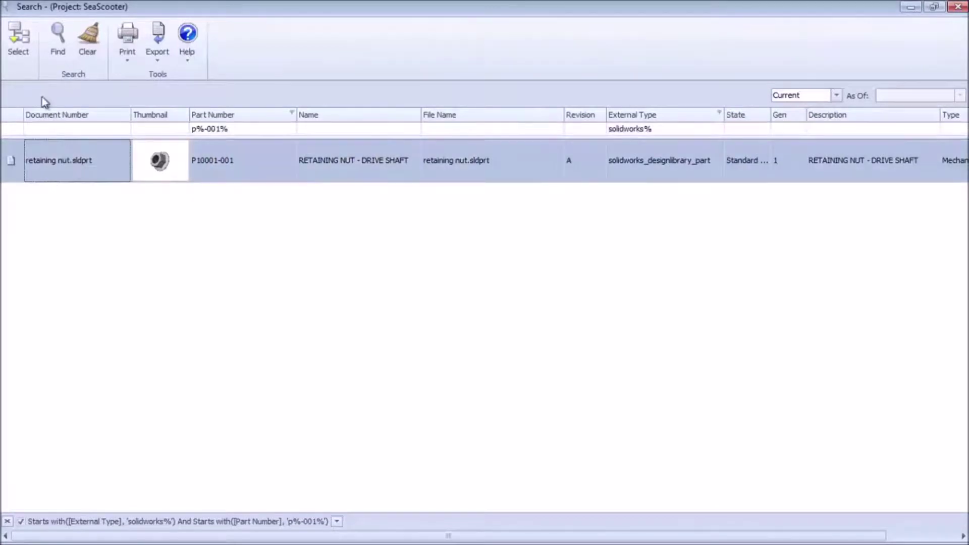
left_click(18, 36)
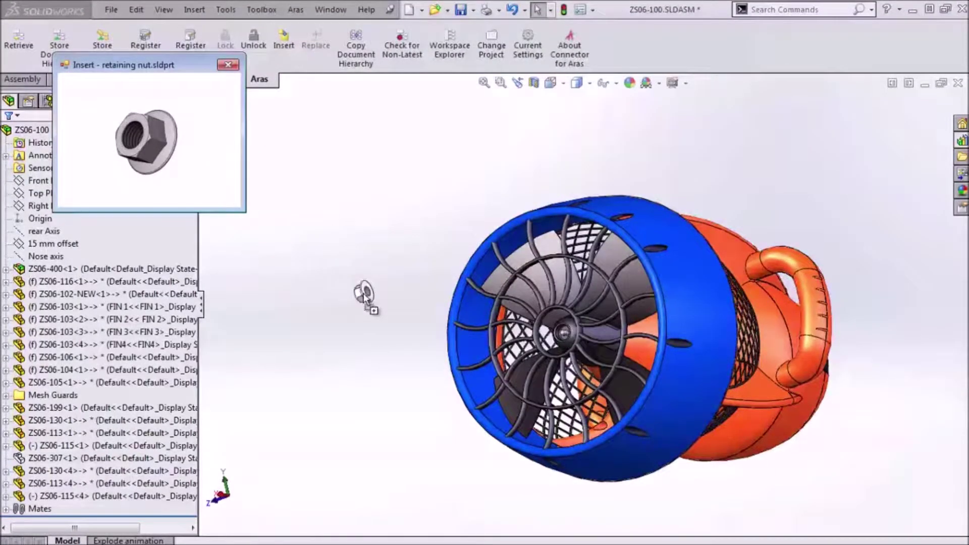
left_click(364, 295)
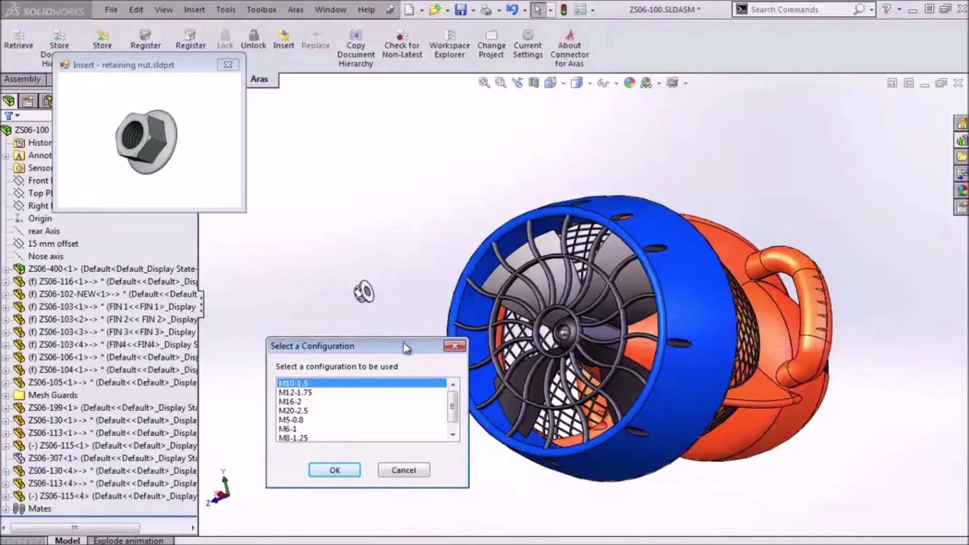
left_click(301, 421)
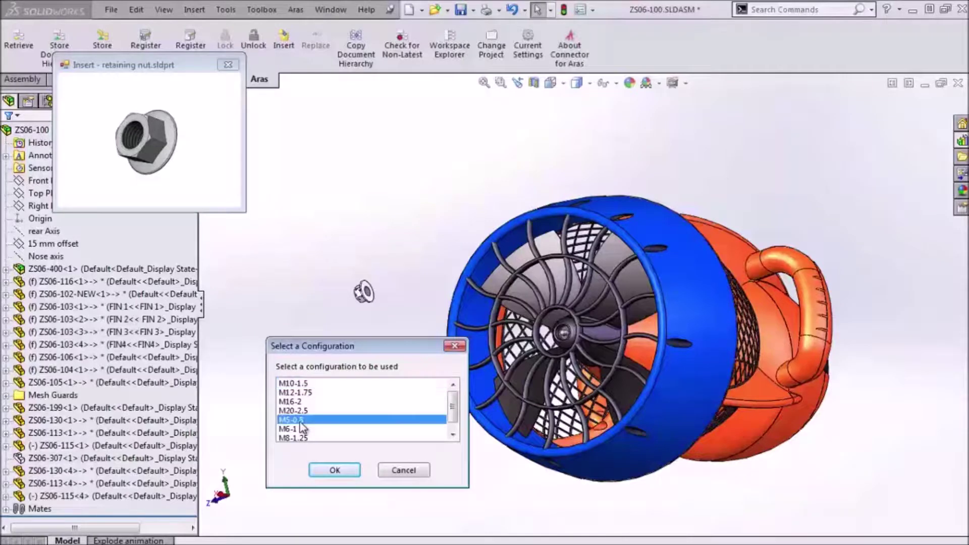
left_click(344, 473)
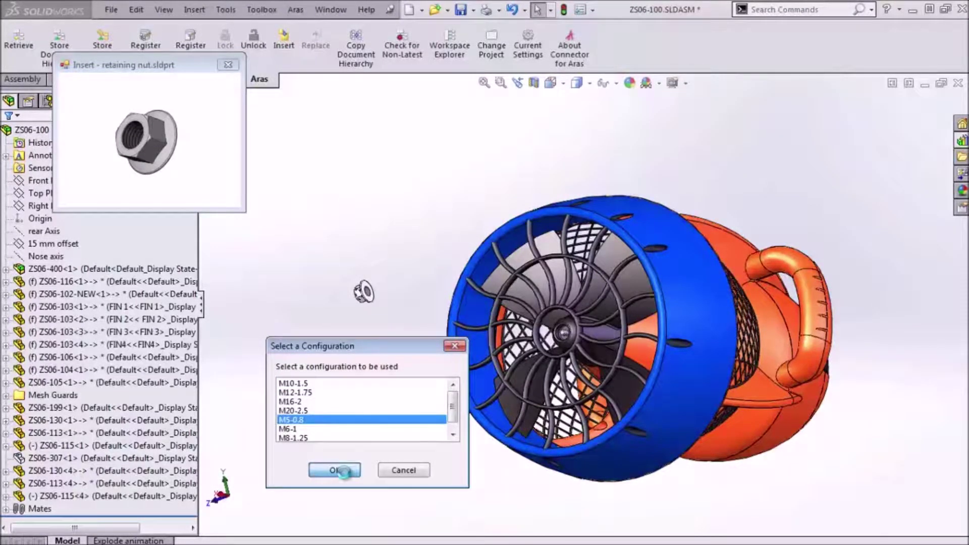
- Add a concentric mate between the retaining nut's circular edge and the propeller shaft's face
scroll(407, 357, "down", 4)
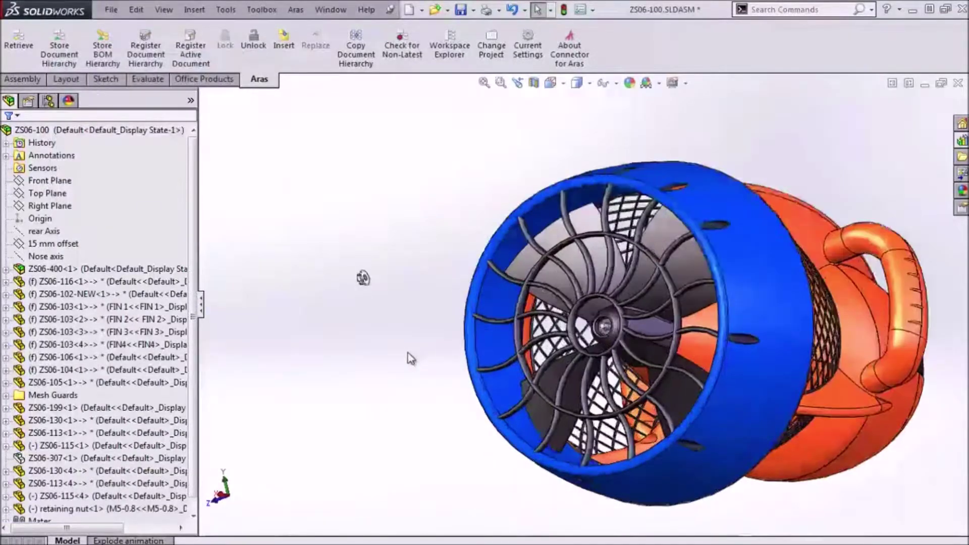
left_click(22, 78)
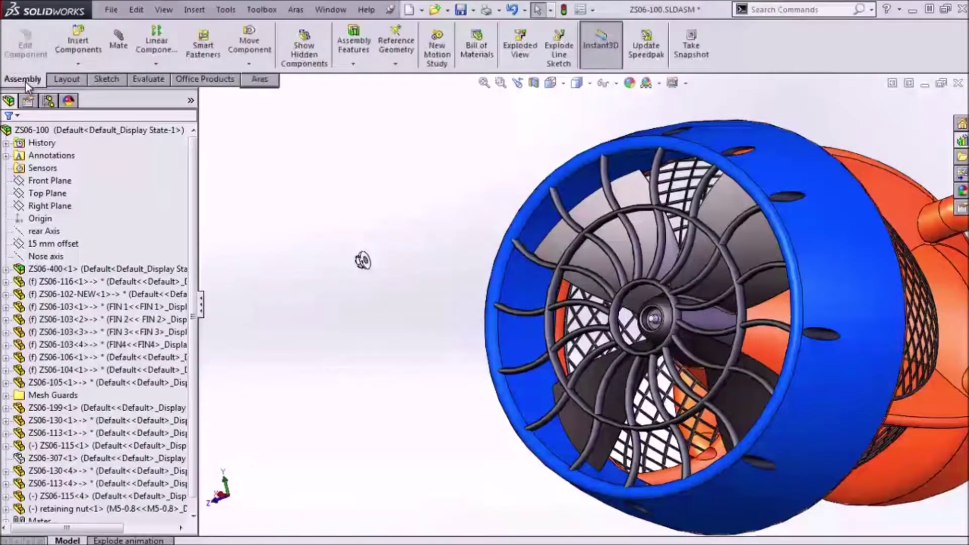
left_click(118, 43)
left_click(363, 260)
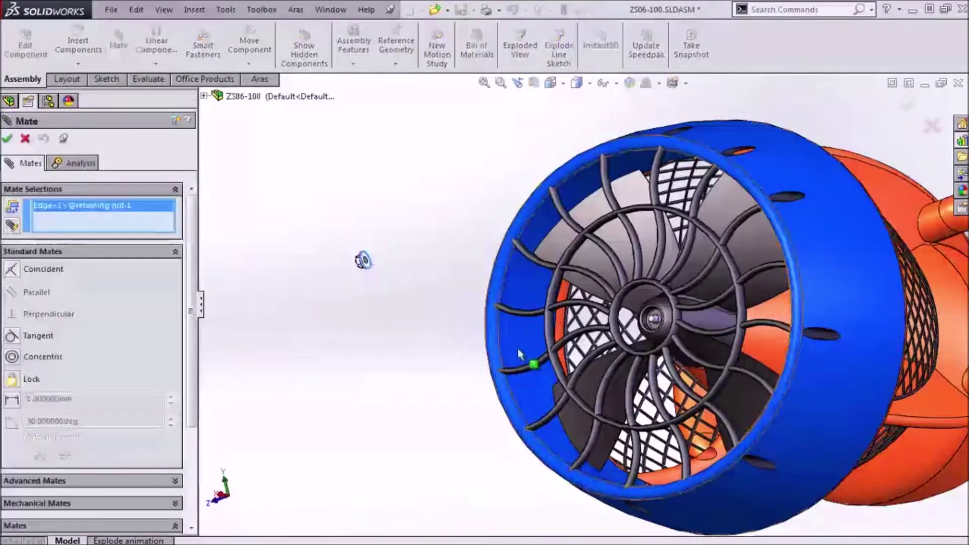
left_click(656, 319)
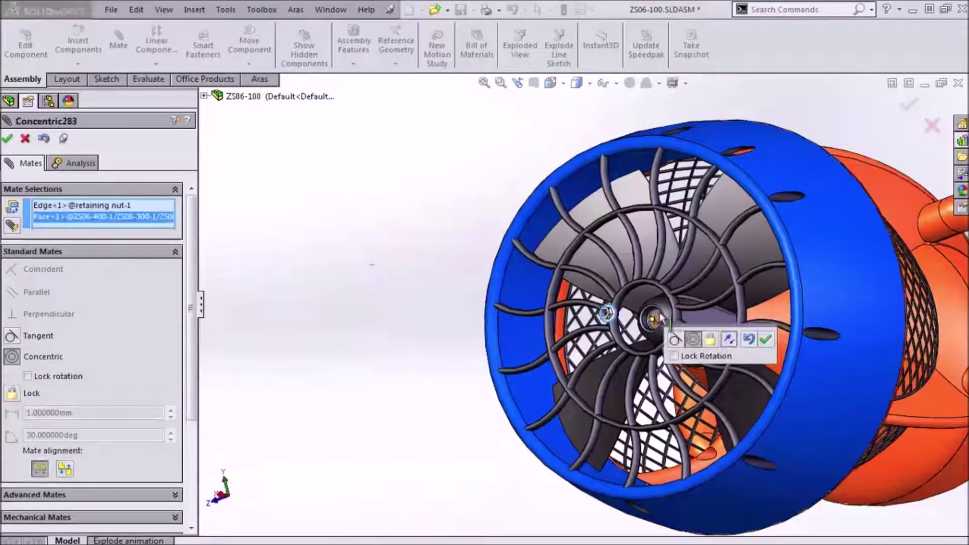
scroll(668, 317, "down", 2)
left_click(766, 339)
- Mate the retaining nut's face to the shaft end area so it seats in the propeller hub, and finish mating
left_click(572, 314)
left_click(639, 323)
key("Return")
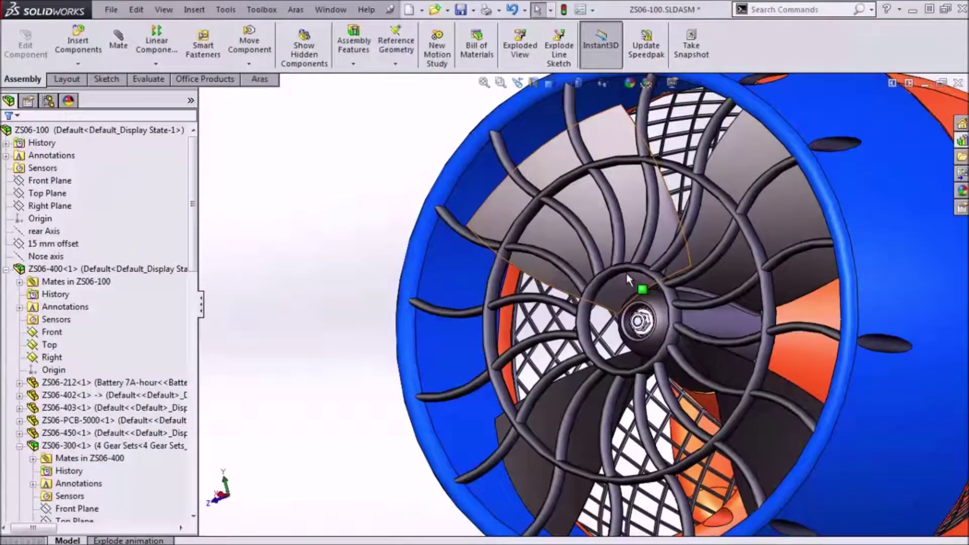
- Insert an ANSI Metric Toolbox machine screw, B18.6.7M - M3 x 0.5 x 4 Type I Cross Recessed PHMS, into a hole on the blue nozzle's rim
left_click(628, 279)
middle_click_drag(629, 280, 669, 291)
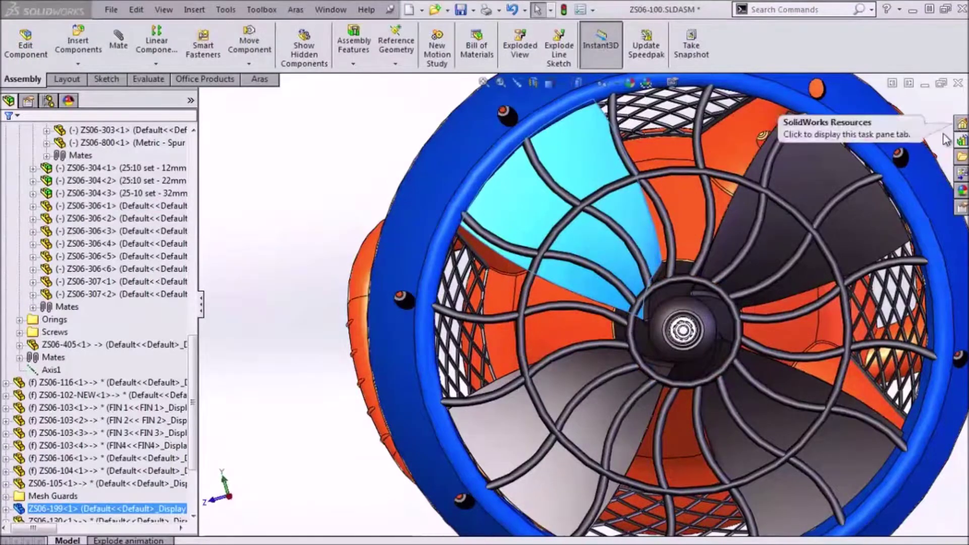
left_click(961, 141)
left_click(798, 133)
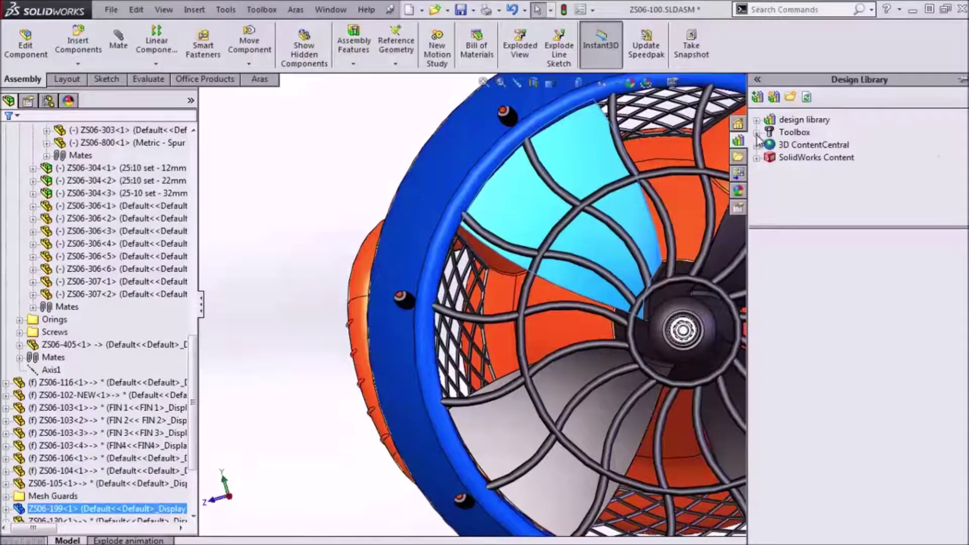
left_click(815, 144)
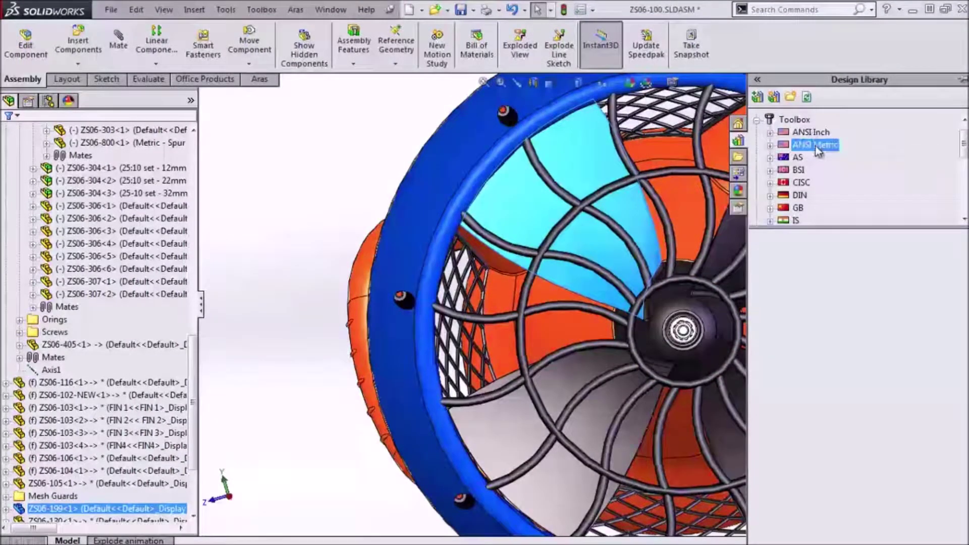
left_click(862, 335)
double_click(862, 333)
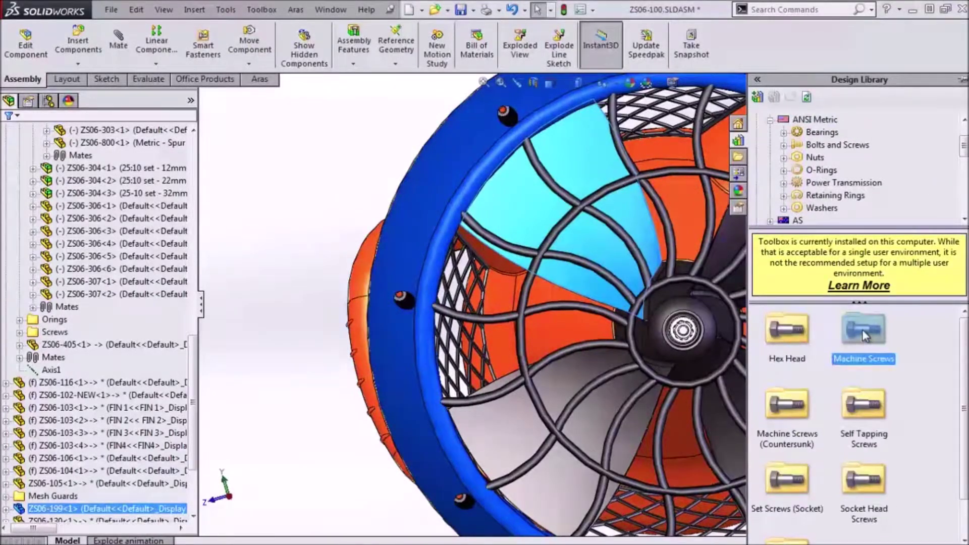
double_click(862, 329)
left_click_drag(785, 412, 402, 300)
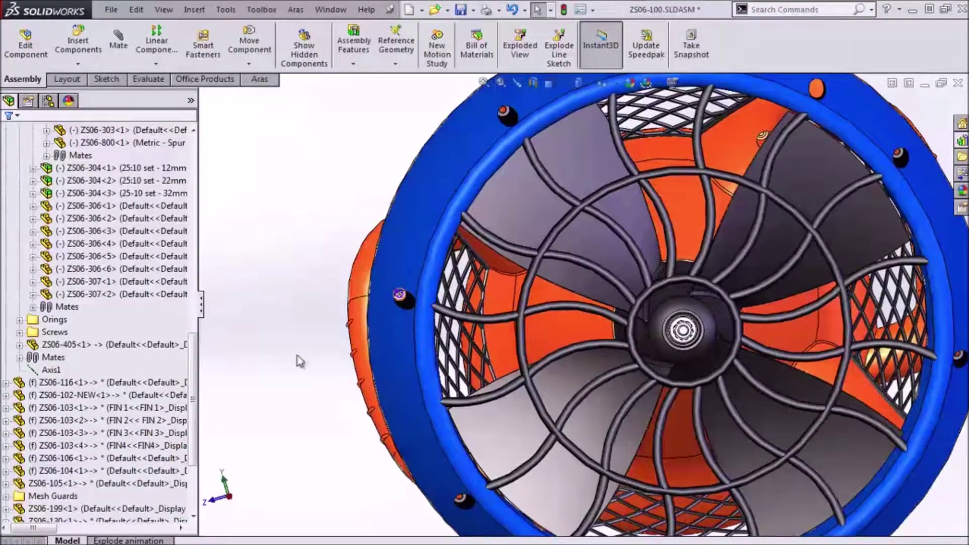
- Create a pattern-driven component pattern of the M3 x 0.5 x 4 screw, using the adjacent nozzle rim hole as the driving feature
left_click(156, 64)
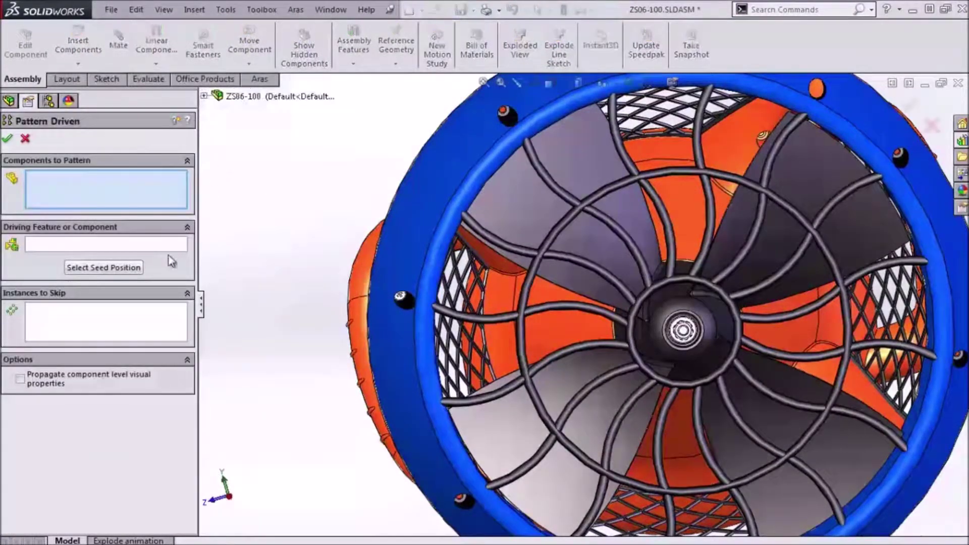
left_click(402, 298)
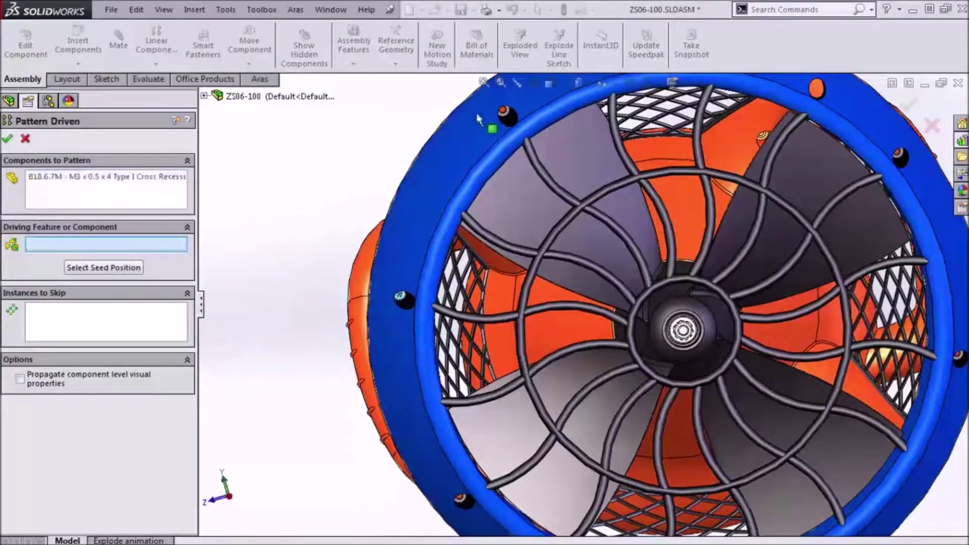
left_click(514, 112)
right_click(514, 111)
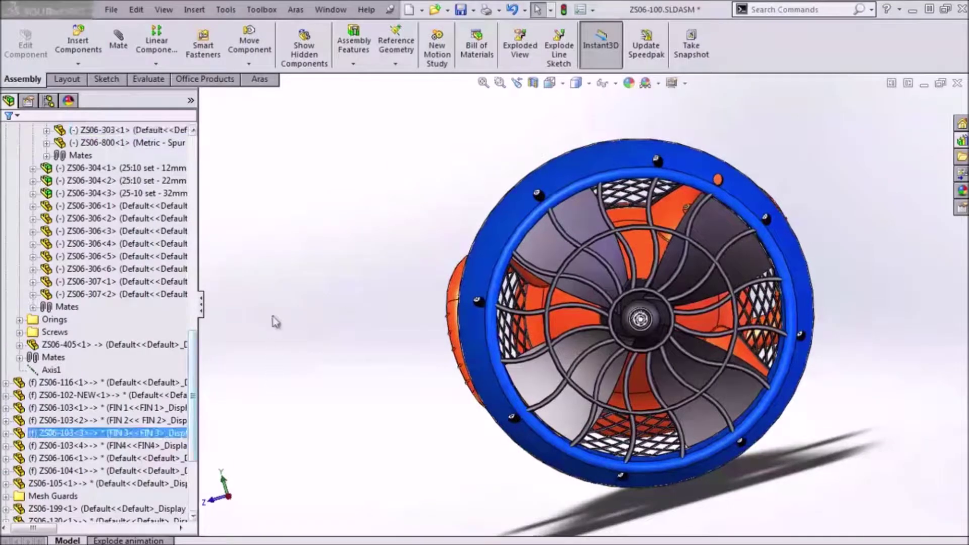
- Start registering the document hierarchy and generate part numbers for ZS06-102-NEW.SLDPRT by property mapping and for the M3 x 0.5 x 4 screw
left_click(260, 79)
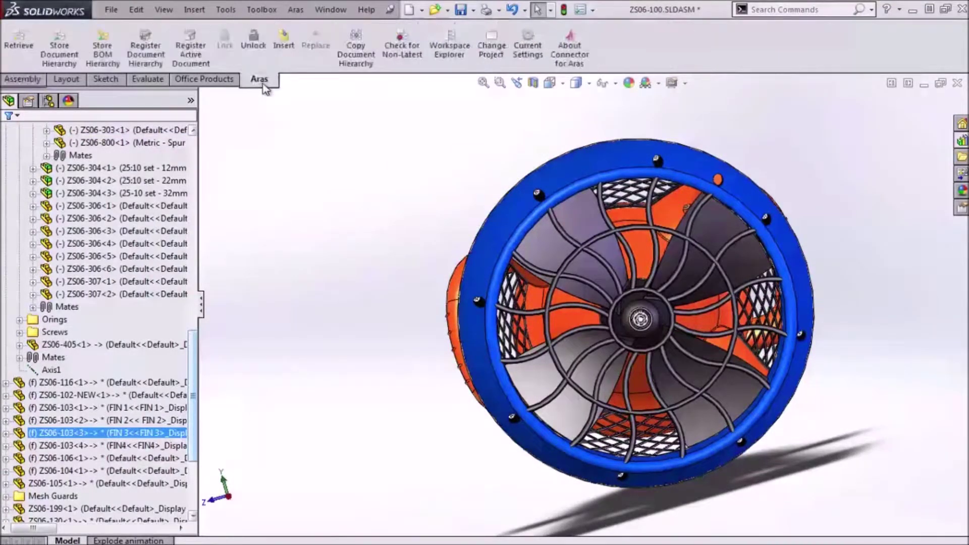
left_click(150, 53)
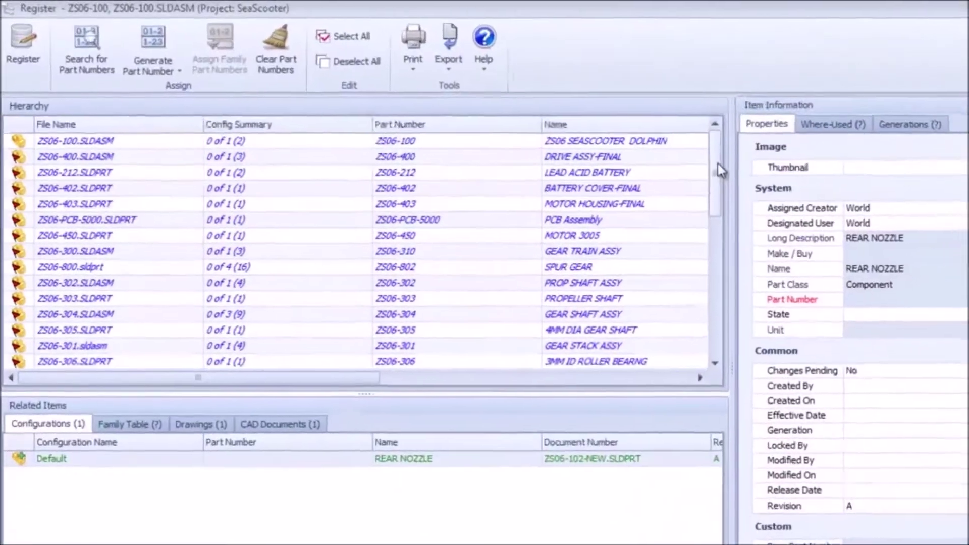
left_click_drag(719, 173, 785, 335)
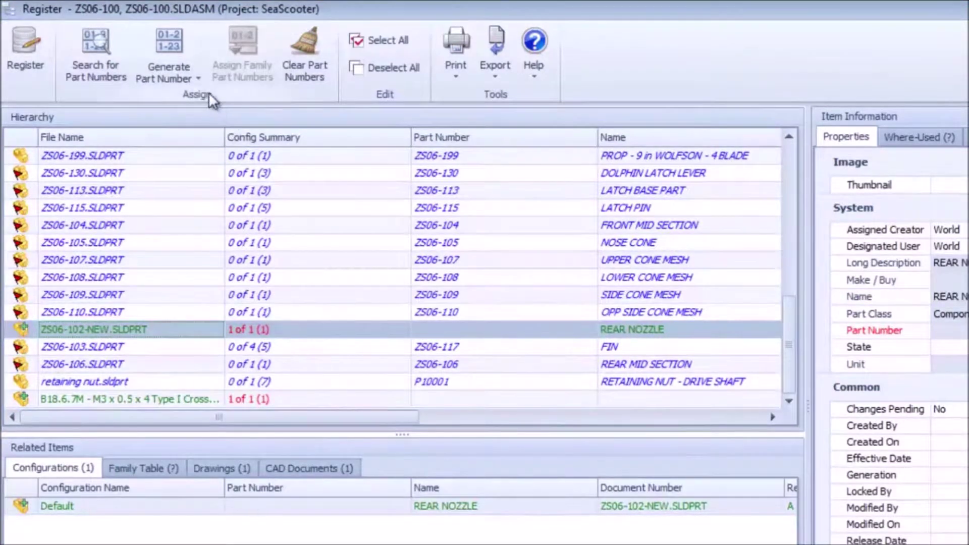
left_click(199, 78)
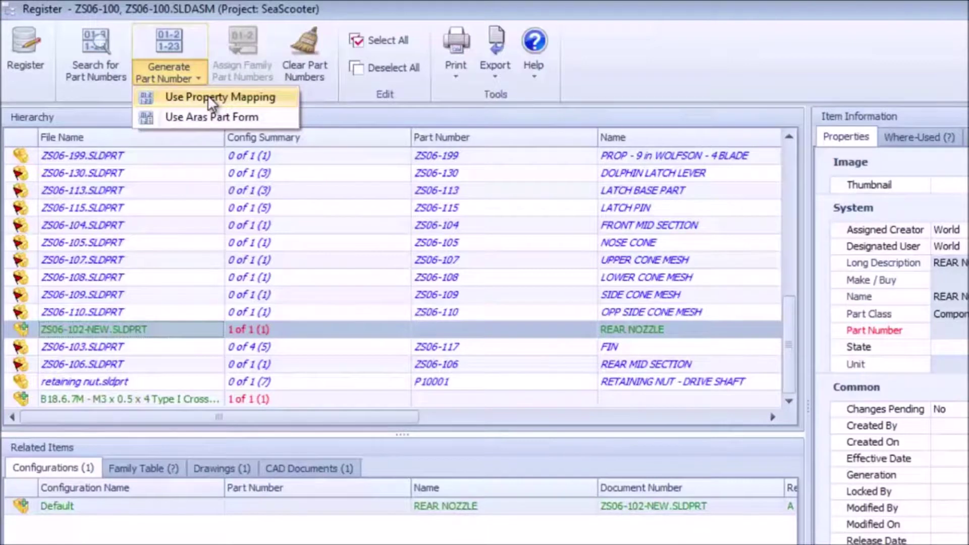
left_click(207, 97)
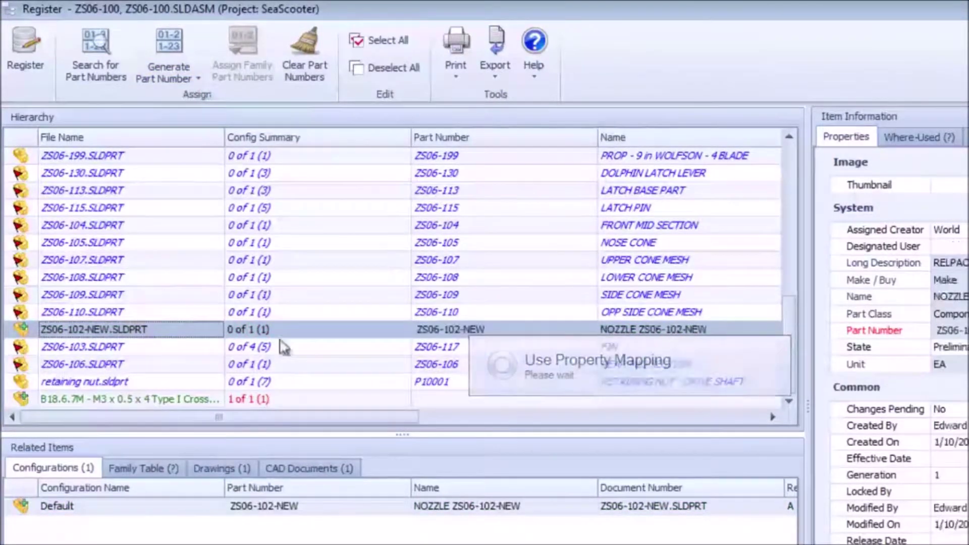
left_click(327, 401)
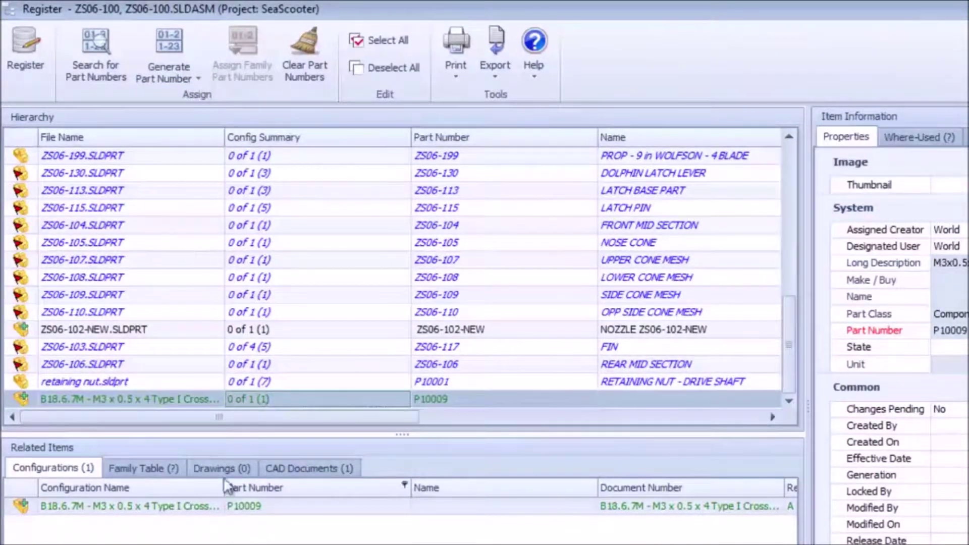
- Register the document hierarchy after checking the retaining nut's family table, and continue with the Store Document operation
left_click(179, 383)
left_click(143, 469)
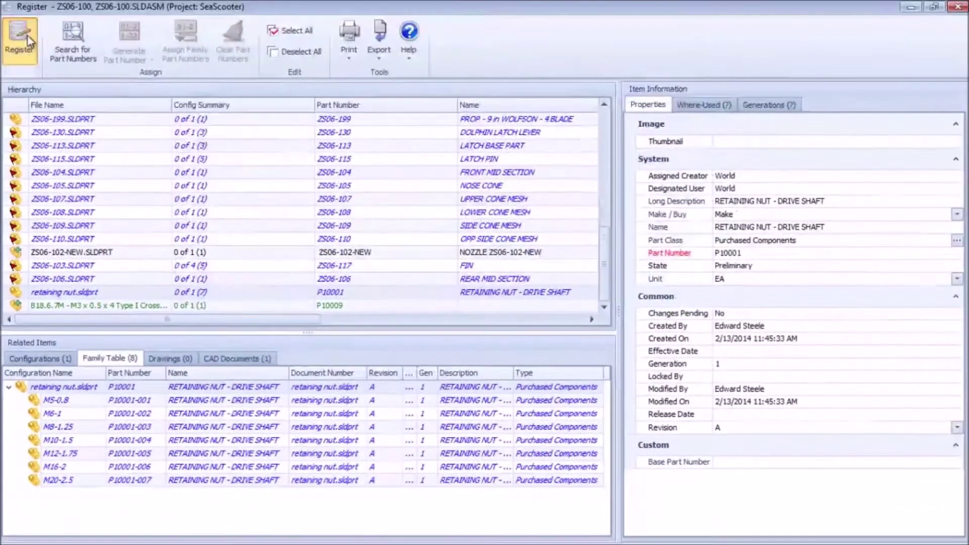
left_click(29, 36)
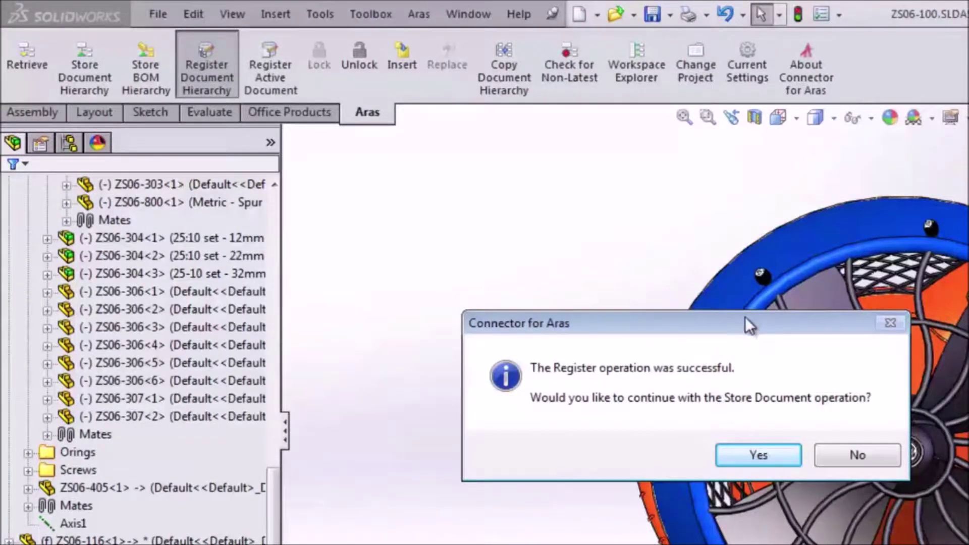
left_click(758, 452)
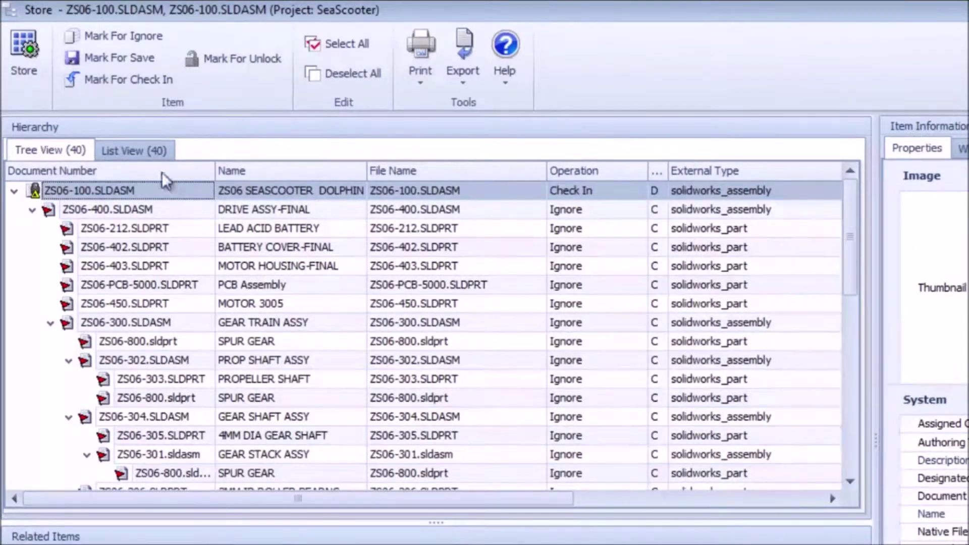
- Examine the flat list of documents to store, sorted by operation, including their external types, states and descriptions
left_click(140, 150)
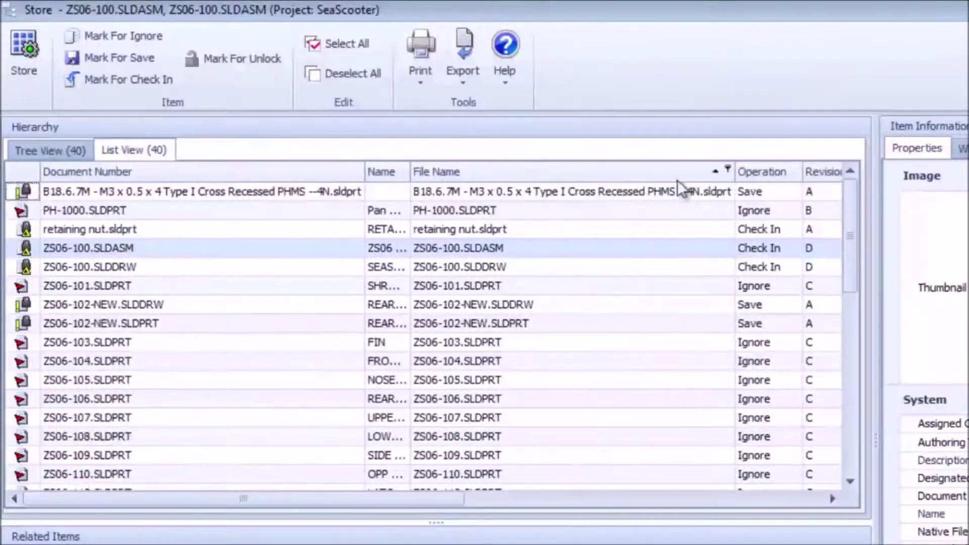
left_click(749, 171)
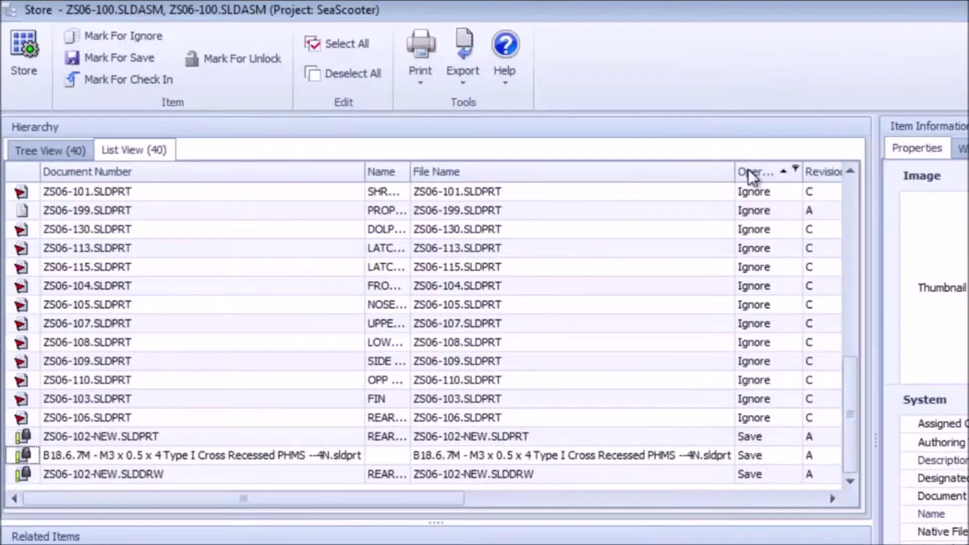
left_click_drag(847, 382, 847, 190)
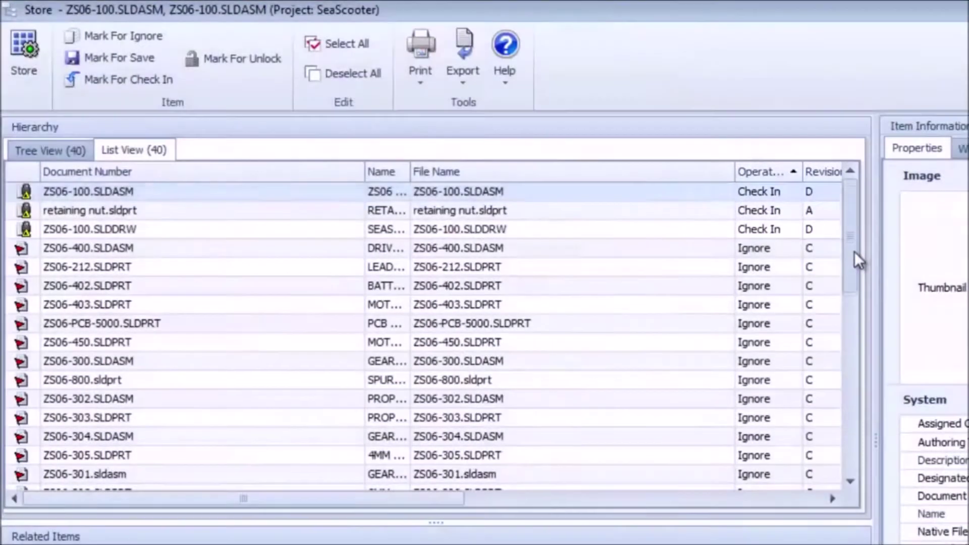
left_click_drag(854, 251, 860, 457)
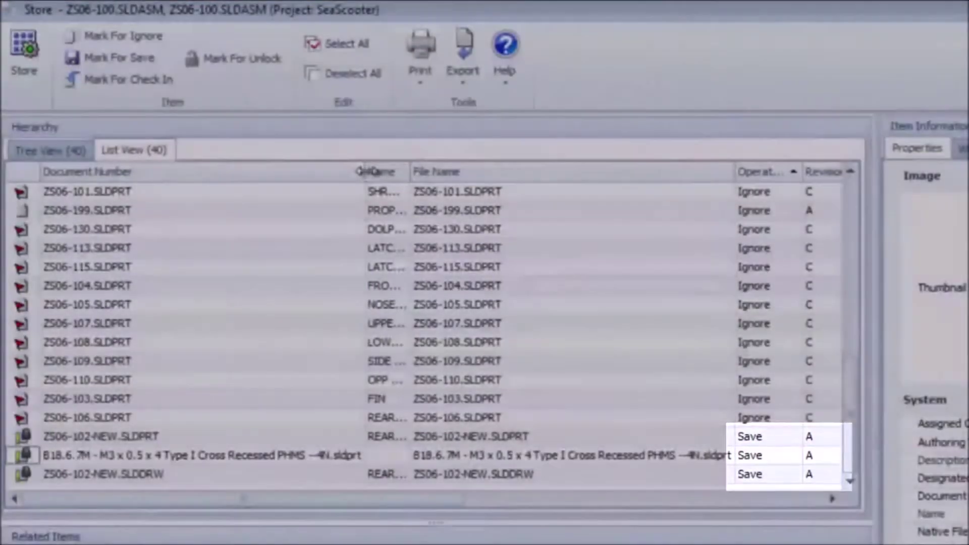
left_click_drag(365, 172, 282, 188)
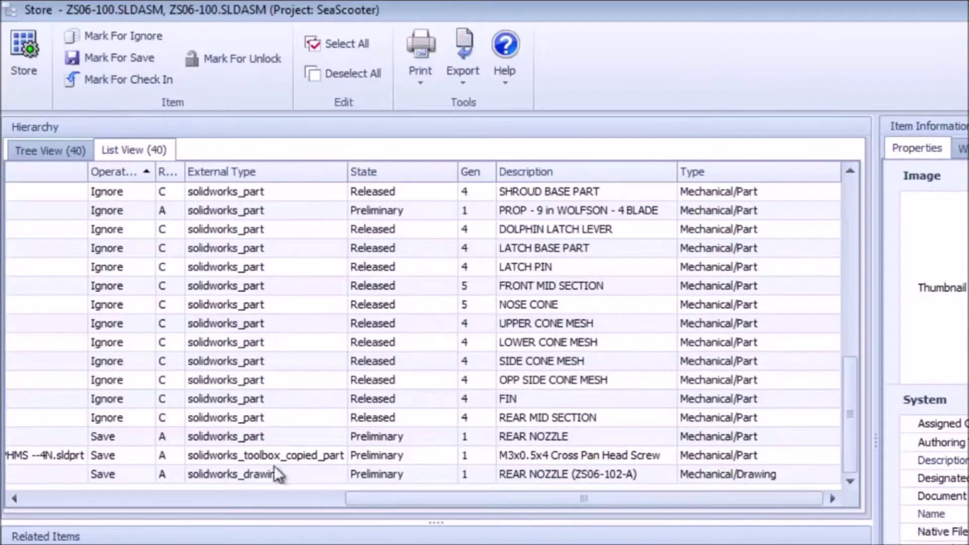
left_click(847, 193)
left_click(847, 193)
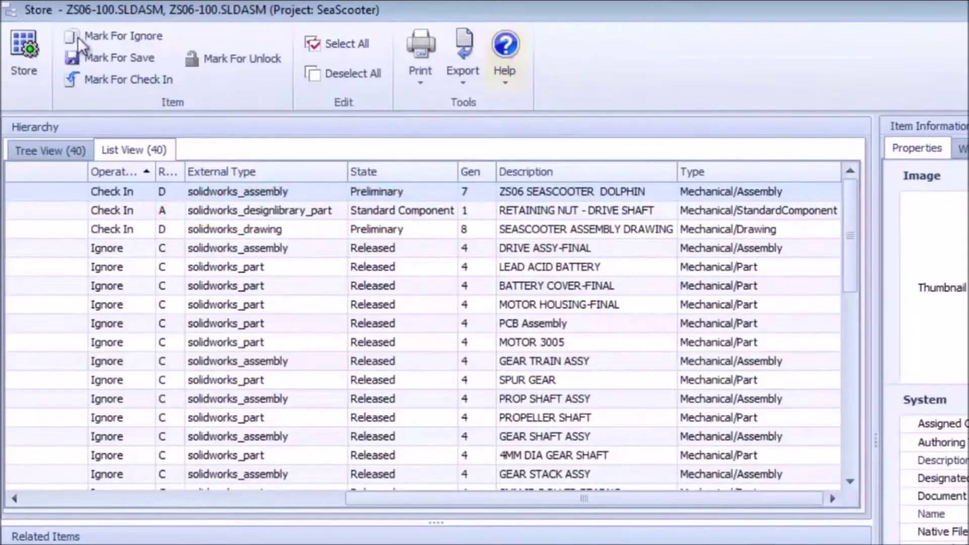
- Store the ZS06-100 documents in Aras and continue with the Store BOM operation
left_click(34, 47)
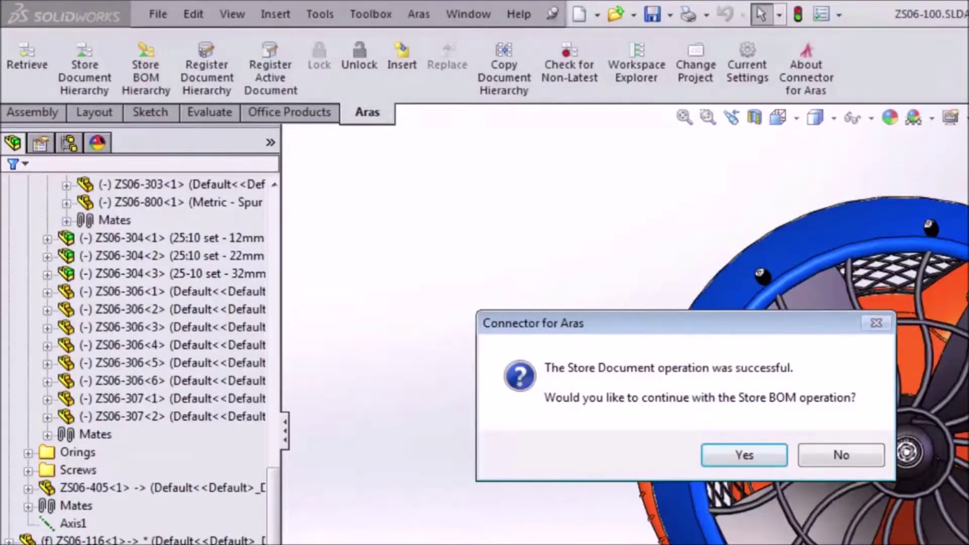
left_click(742, 456)
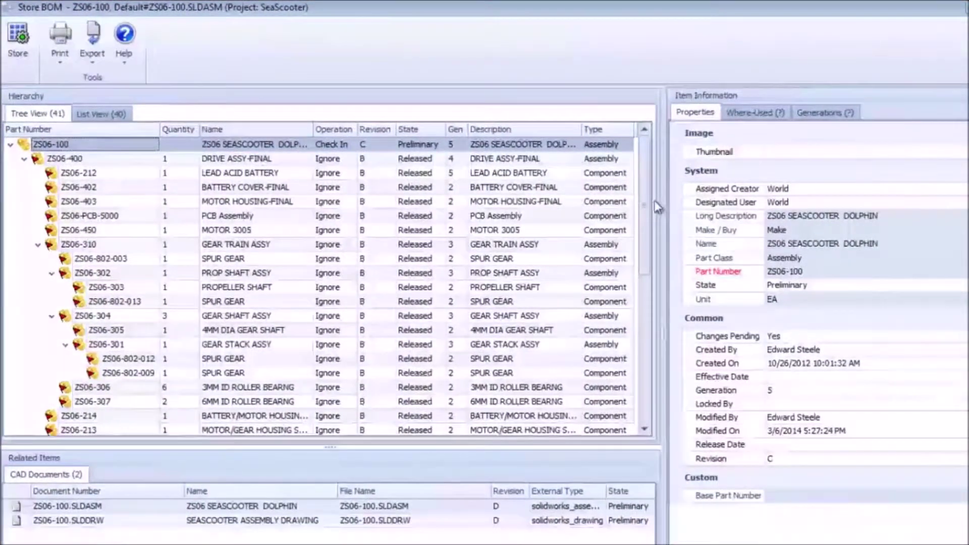
- Check the rear nozzle ZS06-102-NEW and its related CAD documents in the hierarchy, and store the ZS06-100 BOM in Aras
left_click_drag(646, 208, 645, 394)
left_click(102, 360)
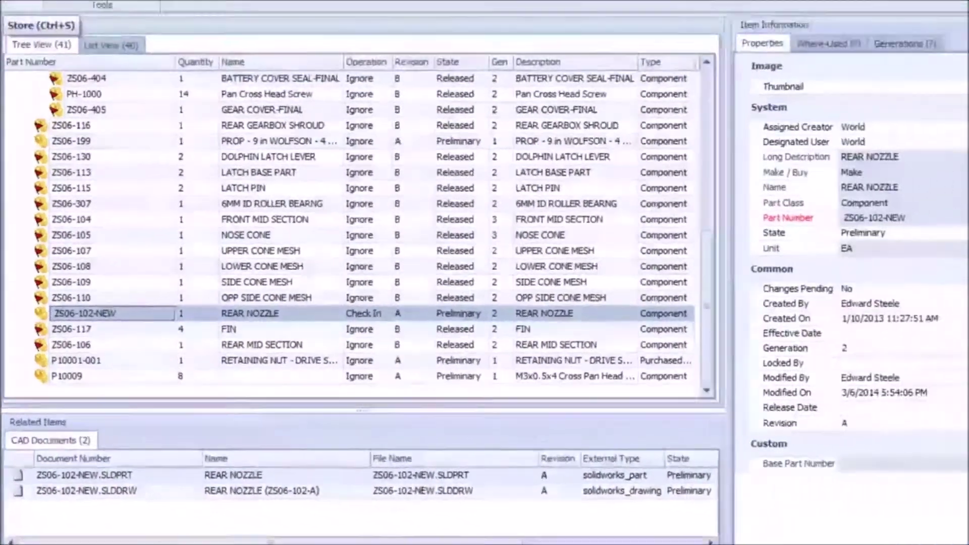
left_click(16, 33)
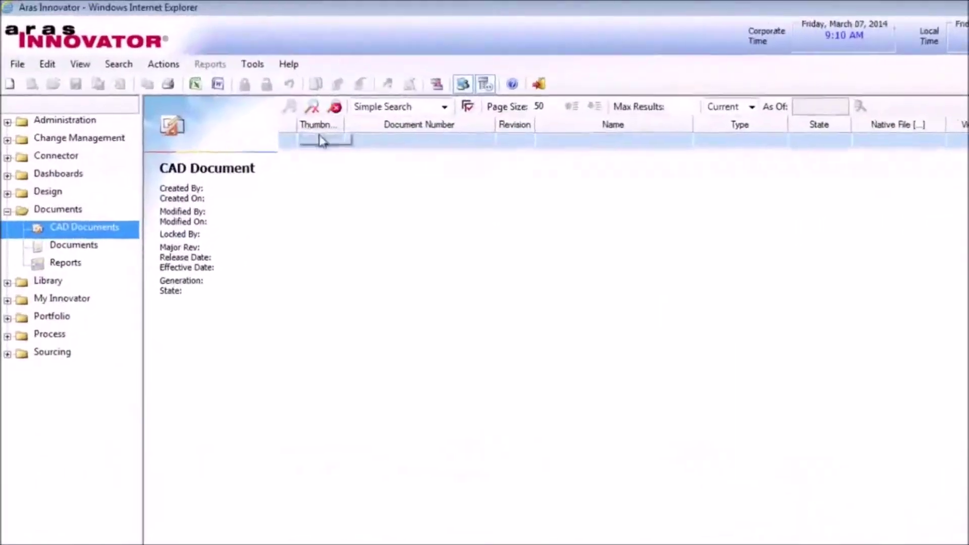
- Switch to Aras Innovator and inspect the CAD document record of ZS06-100.SLDASM, closing it when finished
double_click(448, 223)
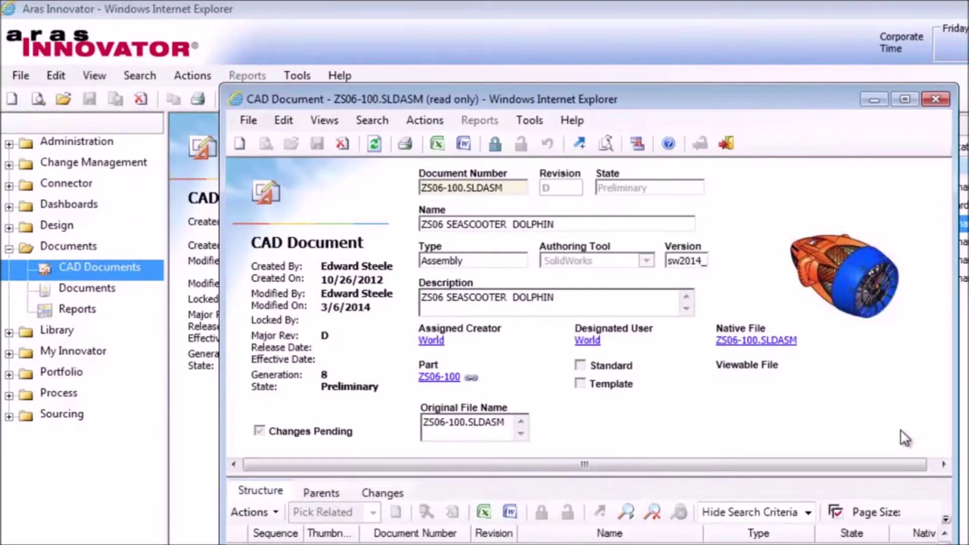
left_click(940, 92)
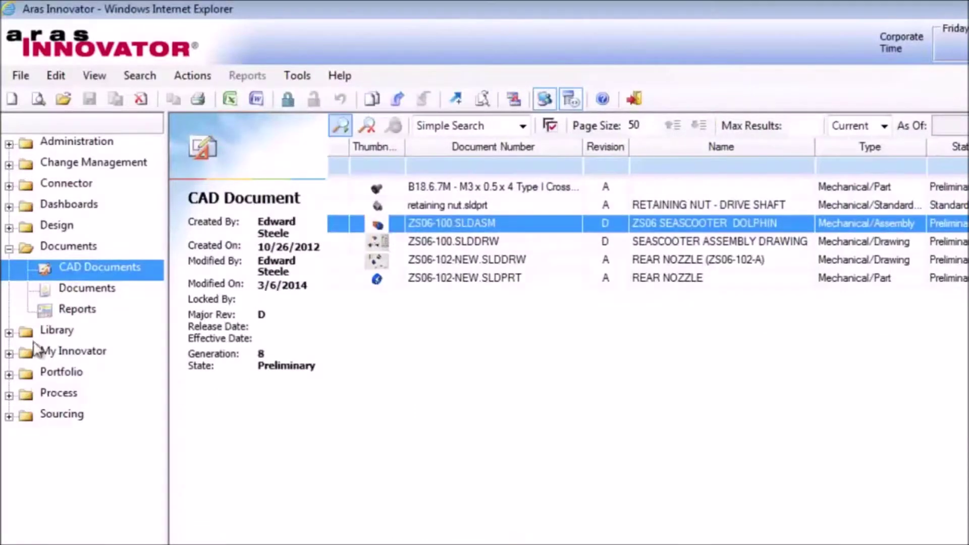
- View the change order ECO-100040 from the workflow activities in My InBasket
left_click(9, 355)
left_click(77, 393)
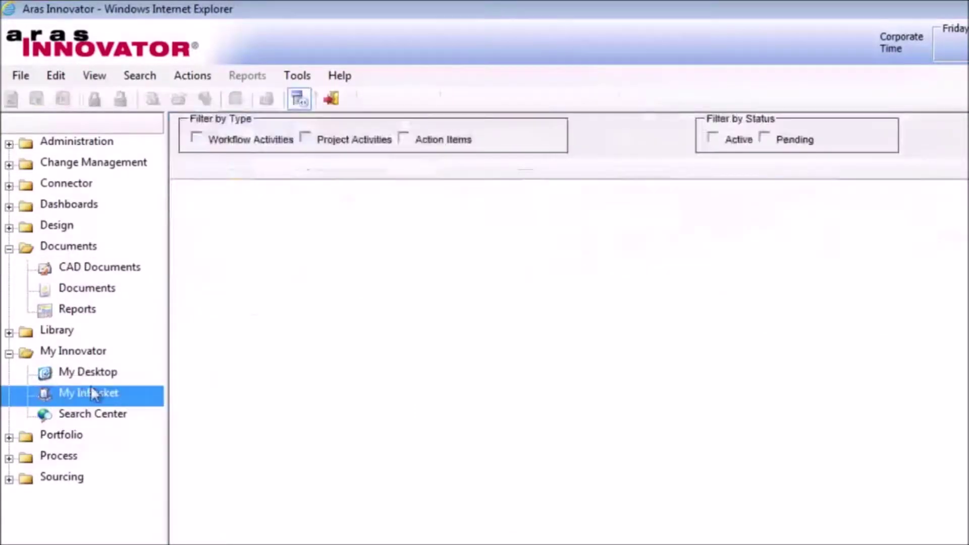
right_click(316, 230)
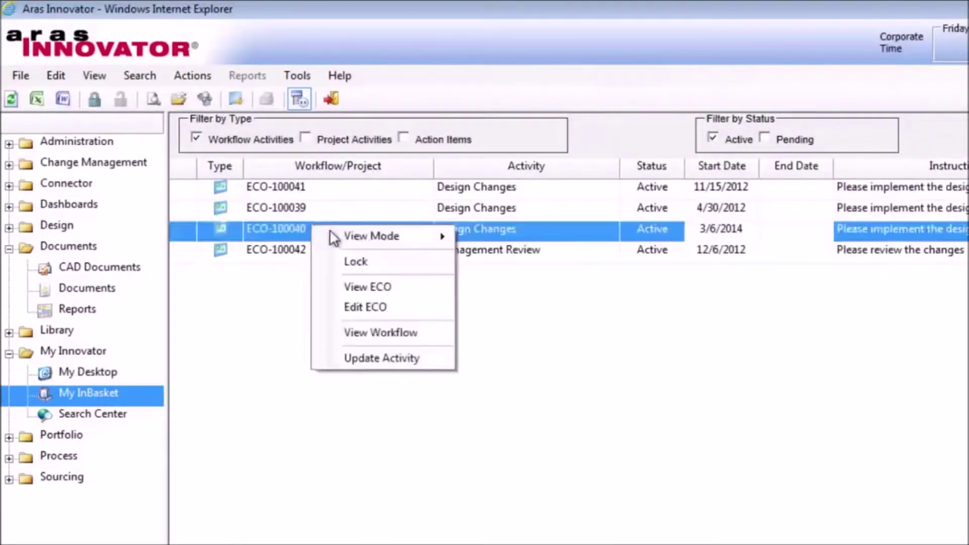
left_click(419, 284)
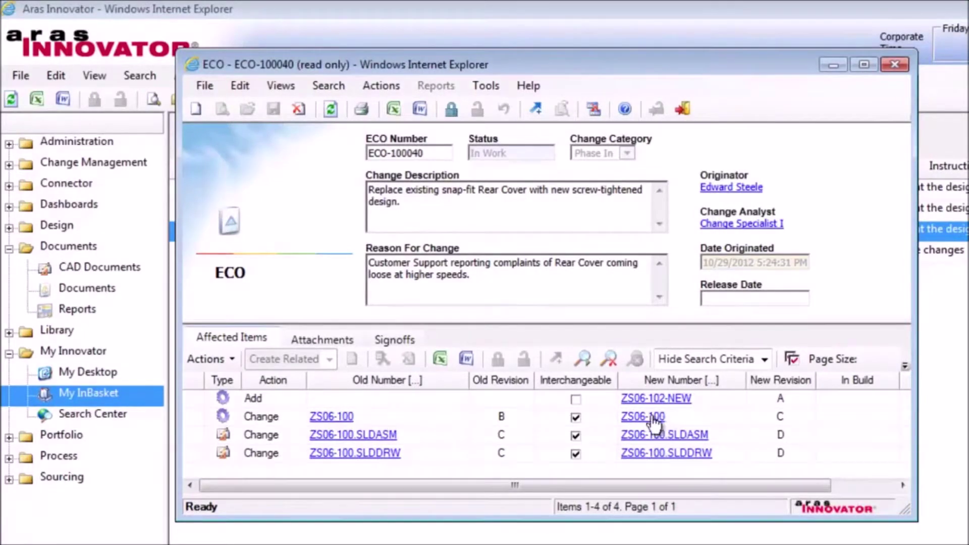
- View part ZS06-100 revision C from the ECO's affected items and show the changes in its BOM as redlines
left_click(651, 418)
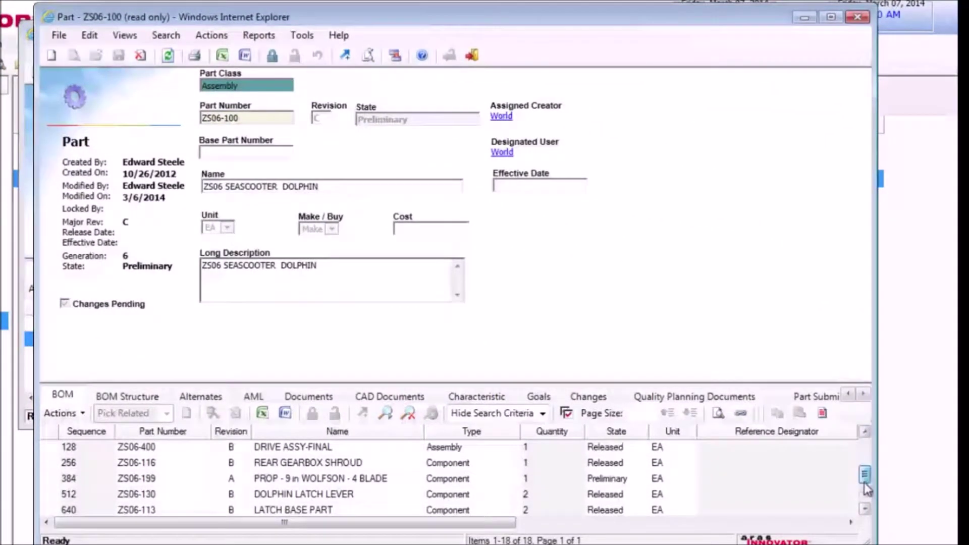
left_click_drag(862, 446, 862, 494)
left_click(823, 415)
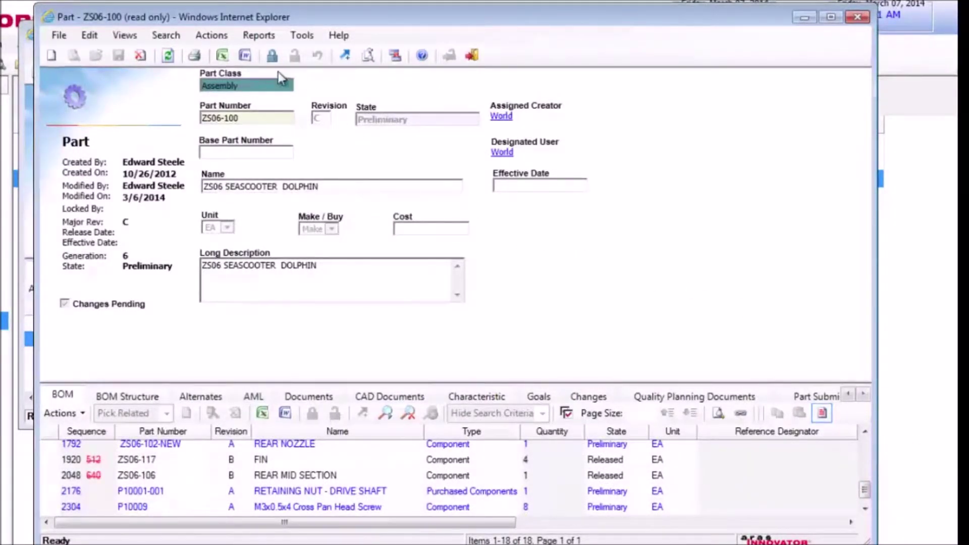
- Generate the Multilevel BOM Report2 for part ZS06-100 and look through its indentured part list
left_click(259, 35)
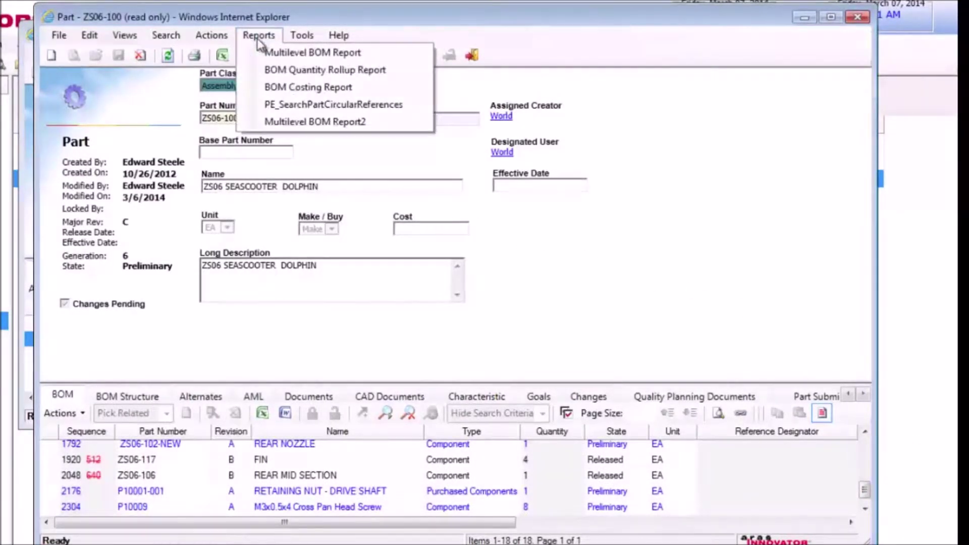
left_click(290, 123)
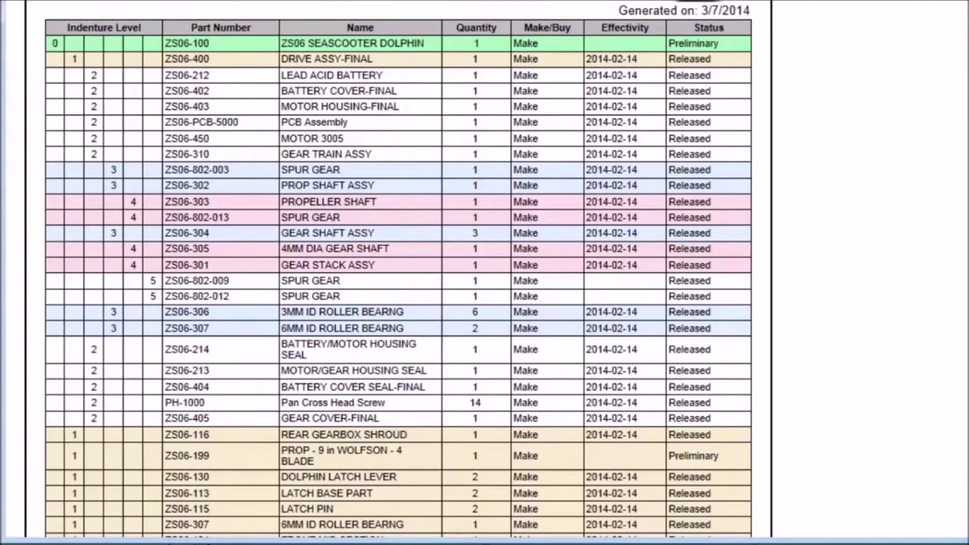
scroll(399, 273, "down", 5)
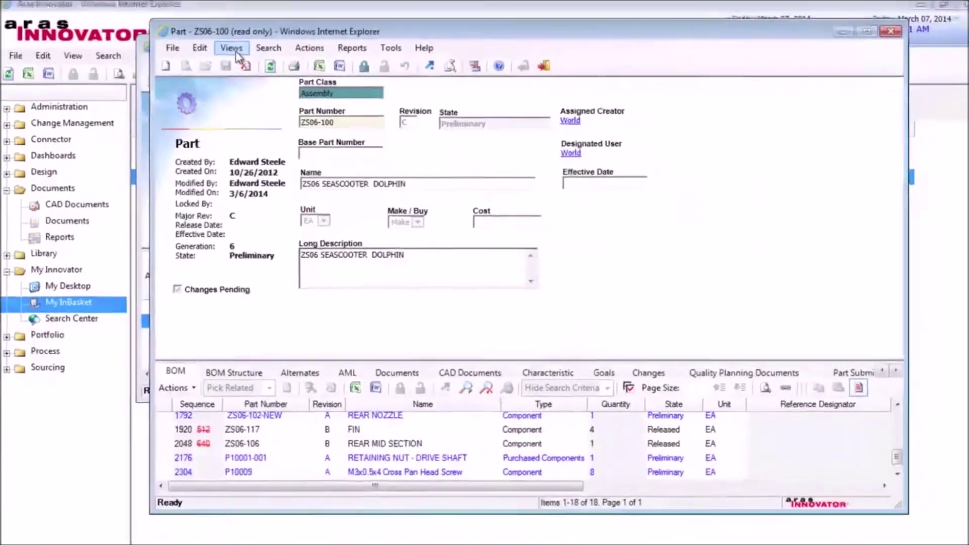
- Compare the structure of part ZS06-100 C.6 with B.4 in the Structure Browser, and close the comparison
left_click(235, 51)
left_click(268, 136)
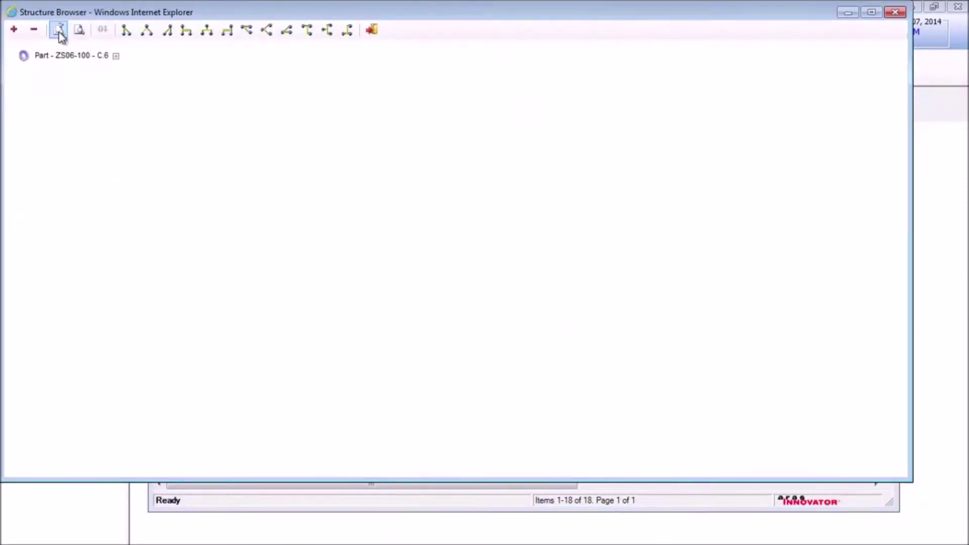
left_click(60, 32)
double_click(399, 260)
left_click(103, 30)
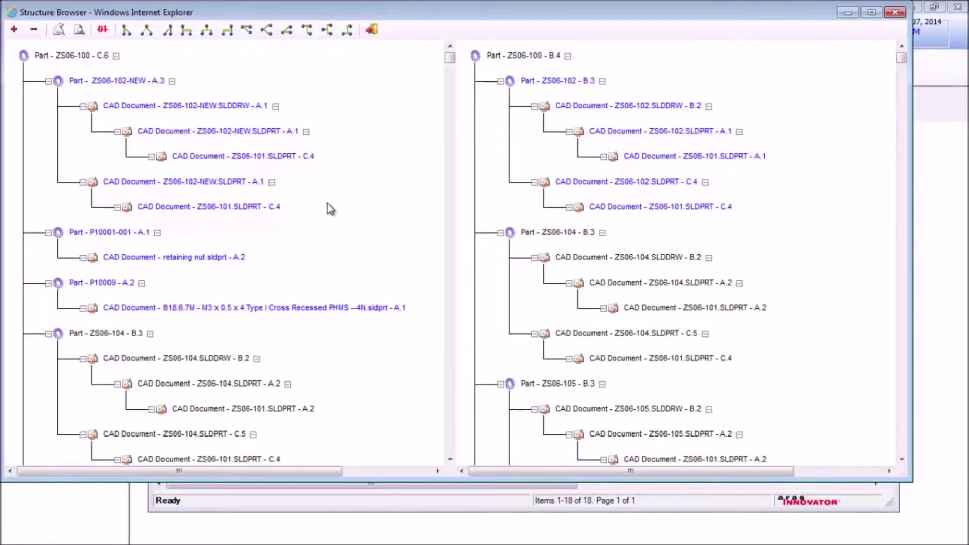
left_click(894, 13)
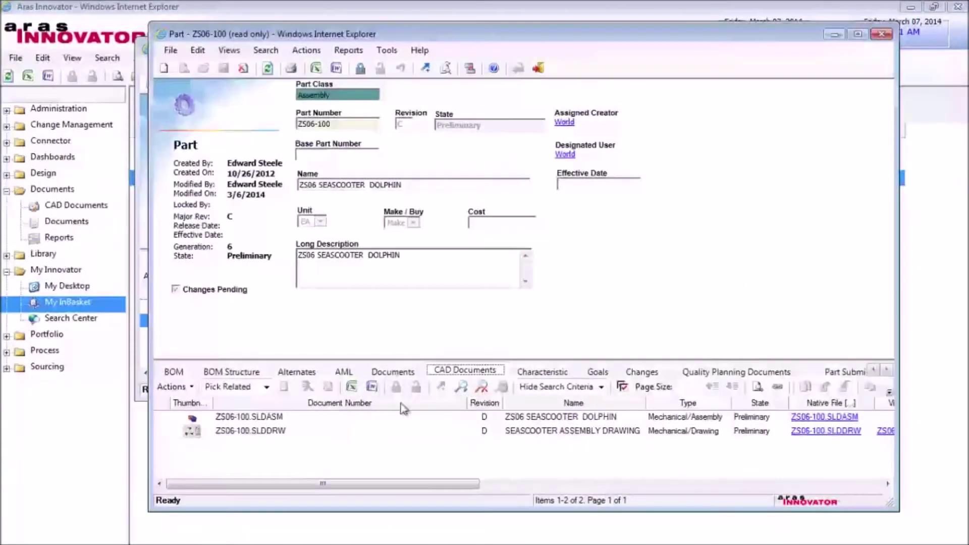
- View the CAD document record of the assembly drawing ZS06-100.SLDDRW from the part's CAD documents
double_click(299, 432)
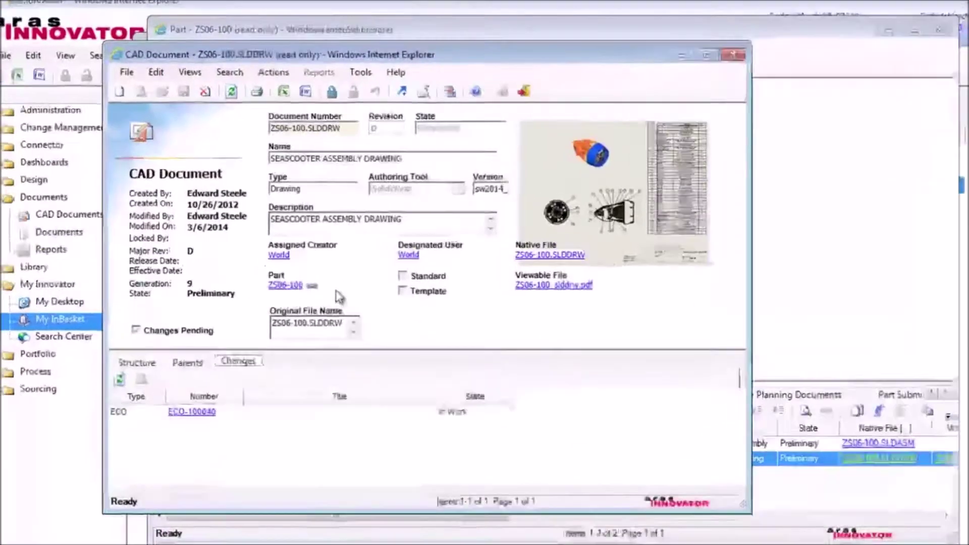